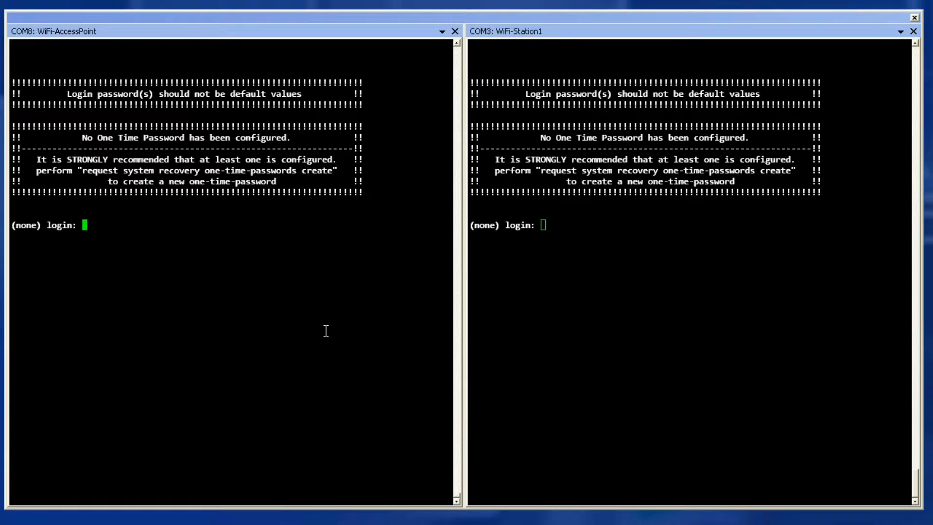
{"action": "type", "text": "admin"}
Log in as admin, enter configure mode, and display the Wi-Fi interface showing SSID GEMDS_2316801.
{"action": "key", "text": "Return"}
{"action": "key", "text": "Return"}
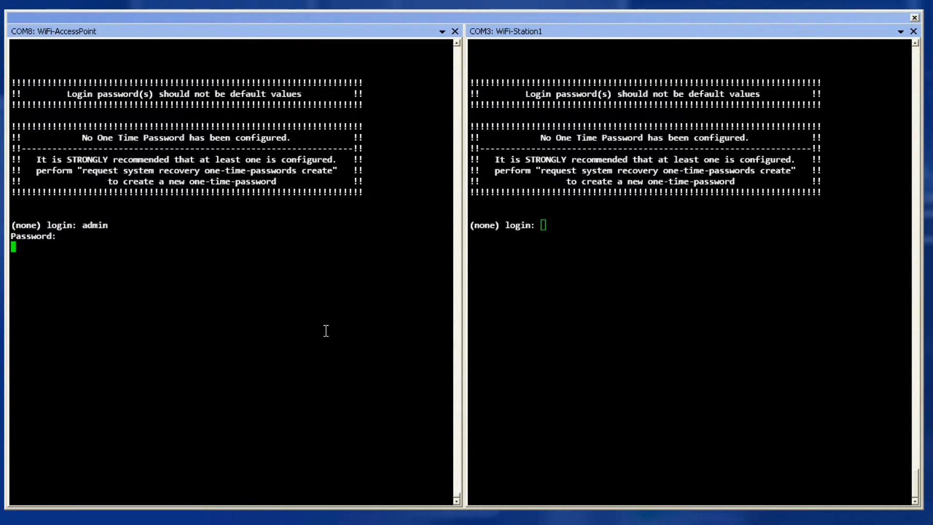
{"action": "type", "text": "configure"}
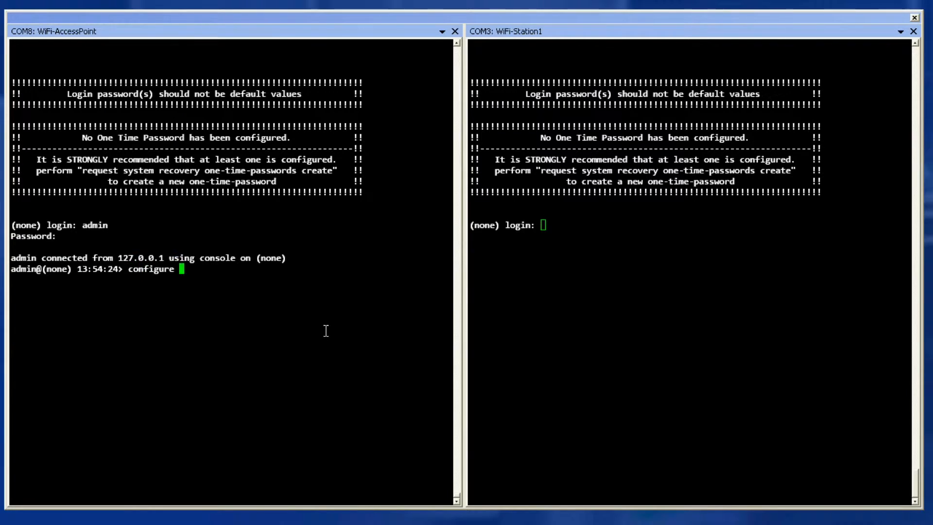
{"action": "key", "text": "Return"}
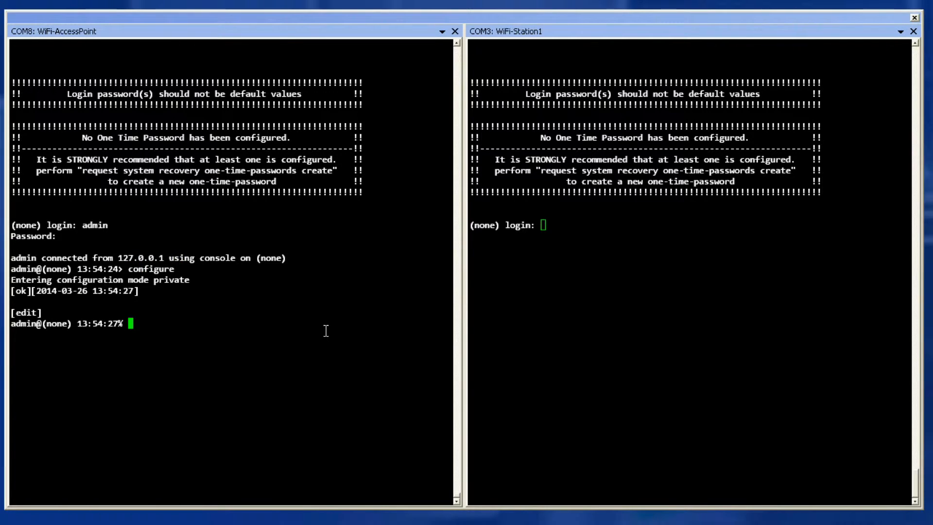
{"action": "type", "text": "show interfaces "}
{"action": "type", "text": "interface "}
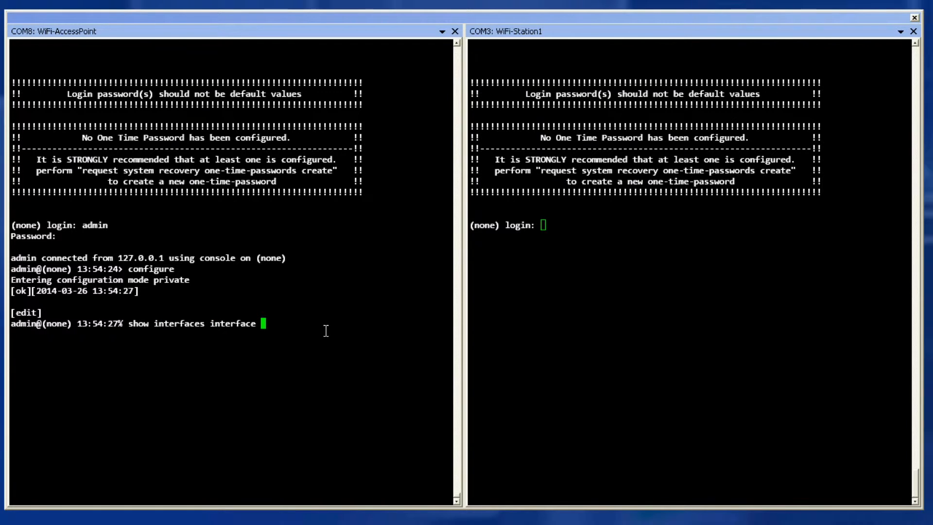
{"action": "type", "text": "W"}
{"action": "key", "text": "Tab"}
{"action": "key", "text": "Return"}
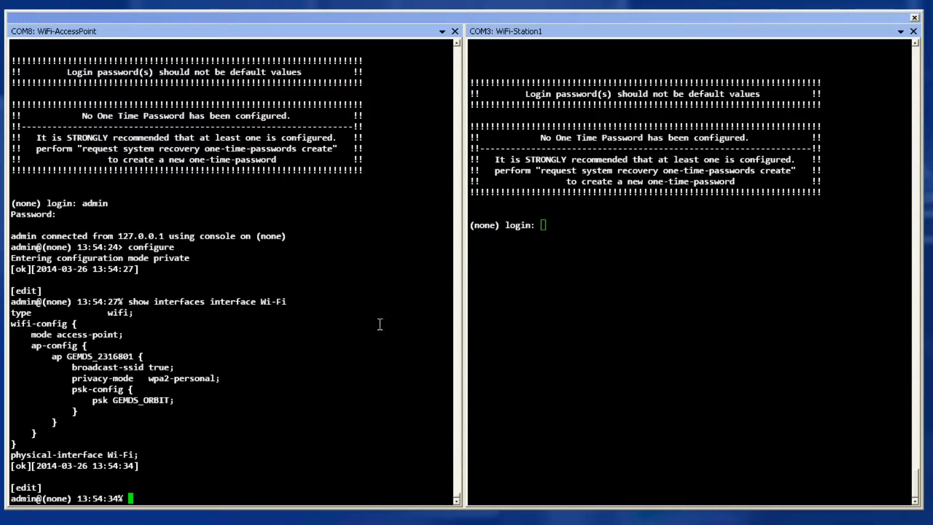
{"action": "left_click_drag", "start_coordinate": [67, 356], "coordinate": [134, 357]}
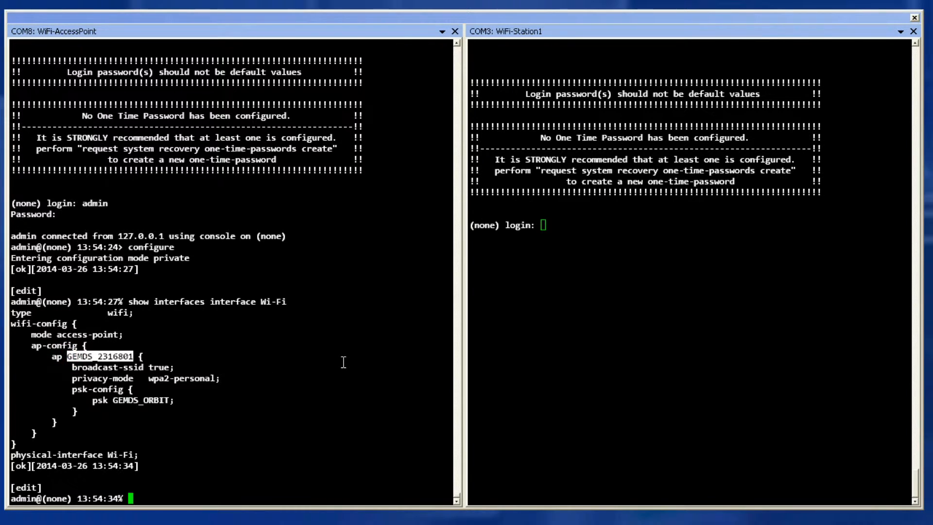
Log in as admin on the station radio (COM3) and enter configuration mode.
{"action": "left_click", "coordinate": [584, 309]}
{"action": "type", "text": "admin"}
{"action": "key", "text": "Return"}
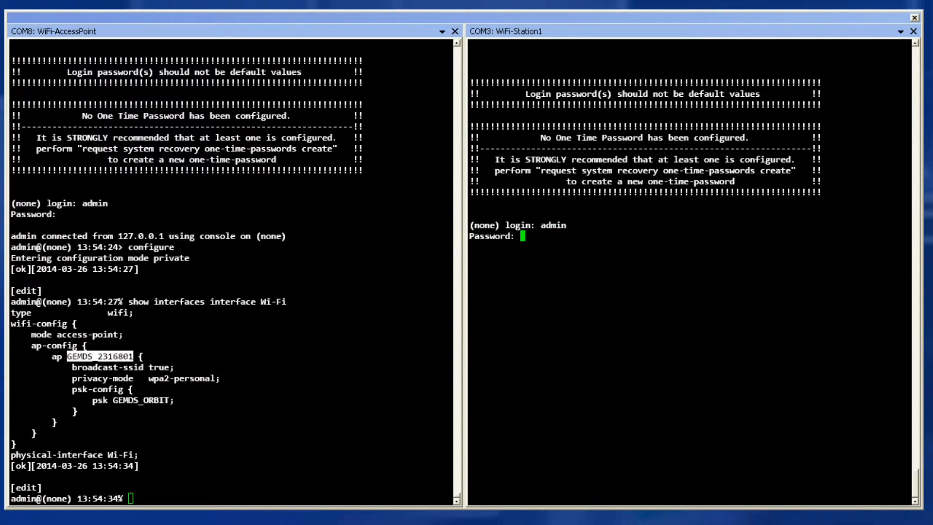
{"action": "key", "text": "Return"}
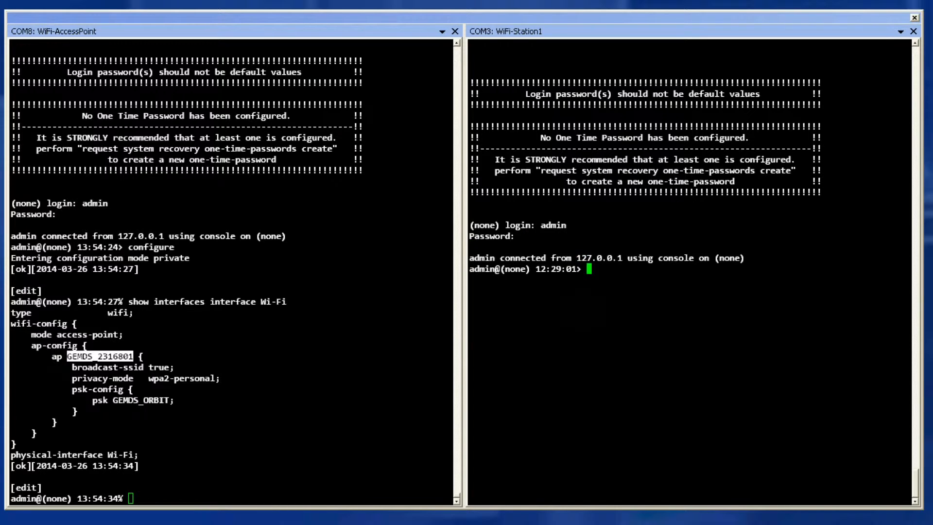
{"action": "type", "text": "configure"}
{"action": "key", "text": "Return"}
{"action": "type", "text": "set interfaces in"}
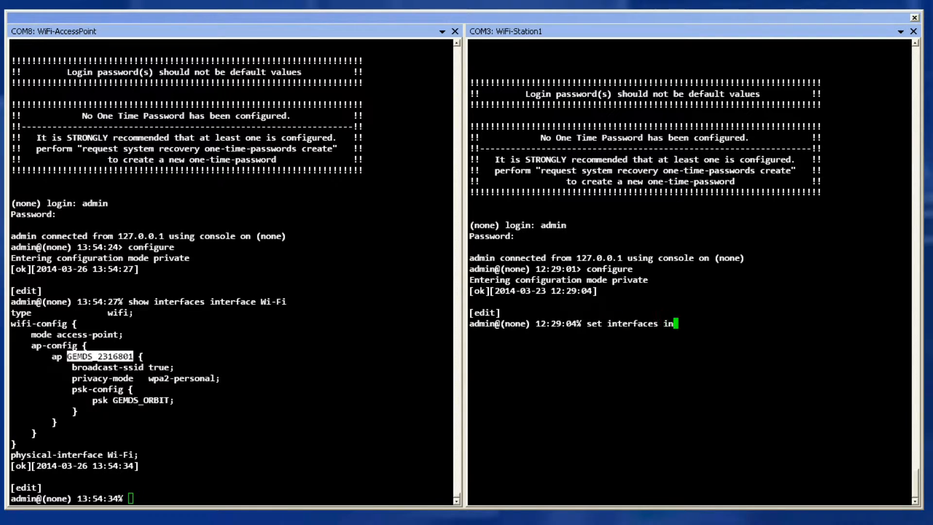
{"action": "type", "text": "terface Wi-Fi wifi-config mode station station-config "}
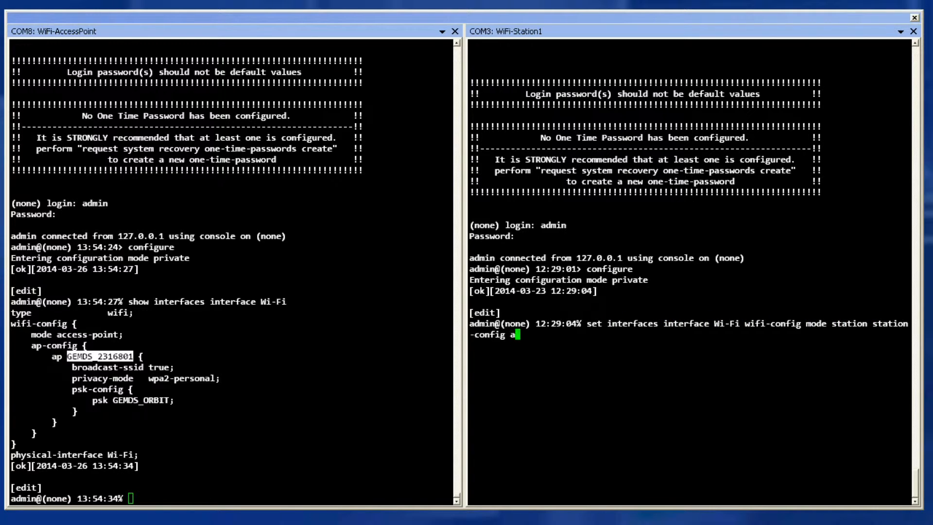
{"action": "type", "text": "ap GEMDS_2316801 enabled true privacy-mode"}
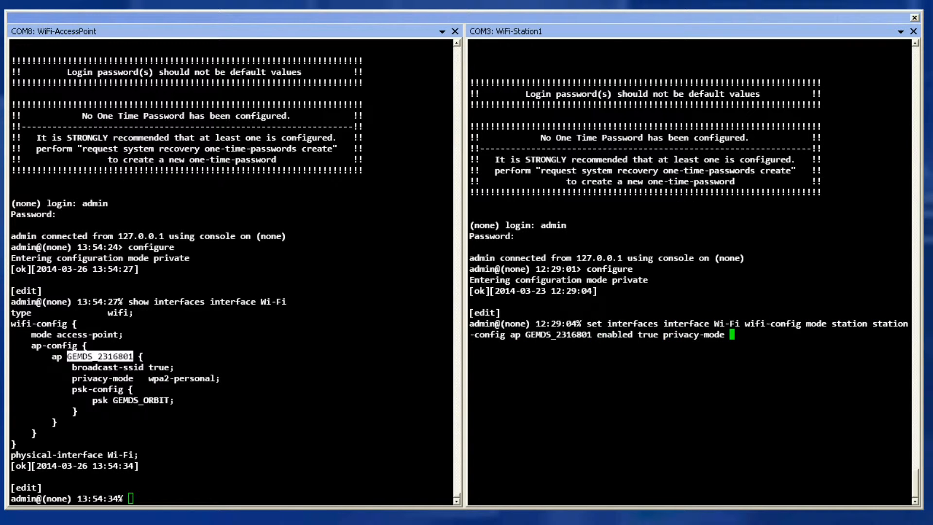
{"action": "type", "text": " wpa2-personal psk-config psk "}
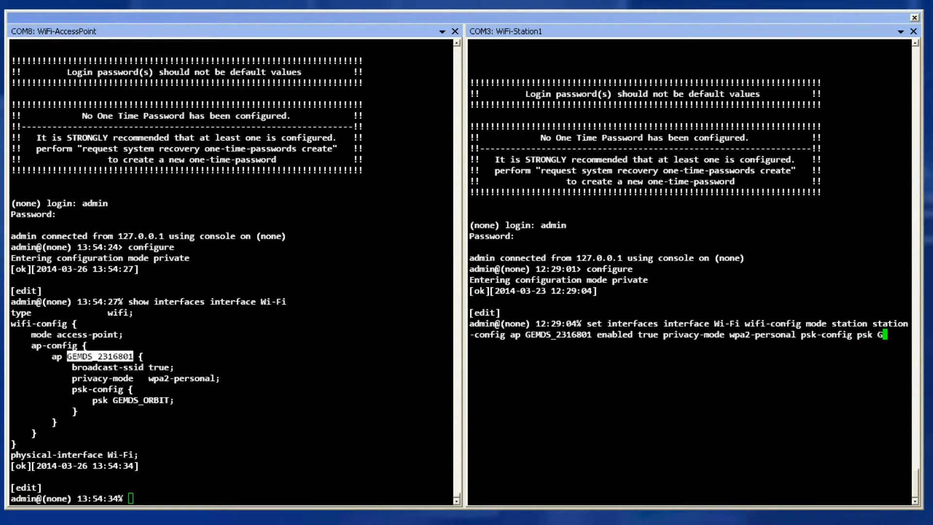
{"action": "key", "text": "Return"}
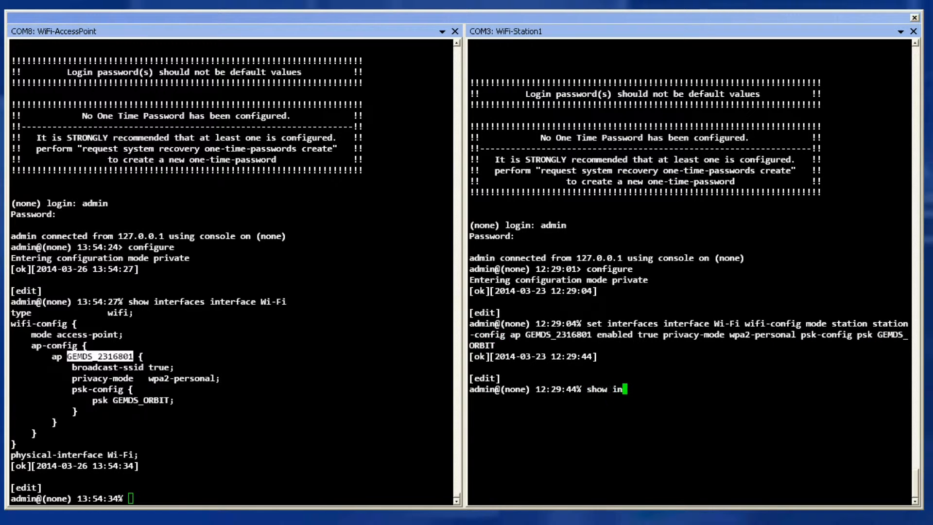
{"action": "type", "text": "show interfaces interface Wi-Fi"}
{"action": "key", "text": "Return"}
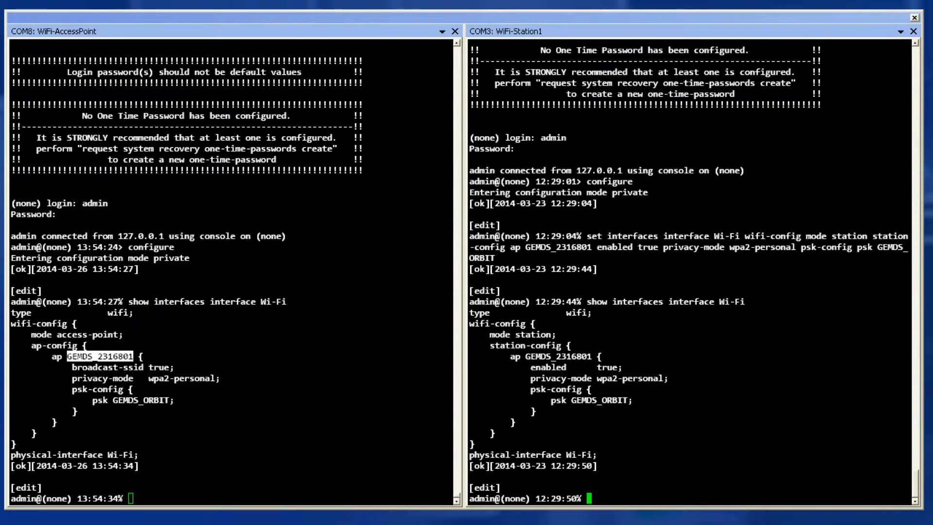
{"action": "left_click_drag", "start_coordinate": [525, 356], "coordinate": [589, 356]}
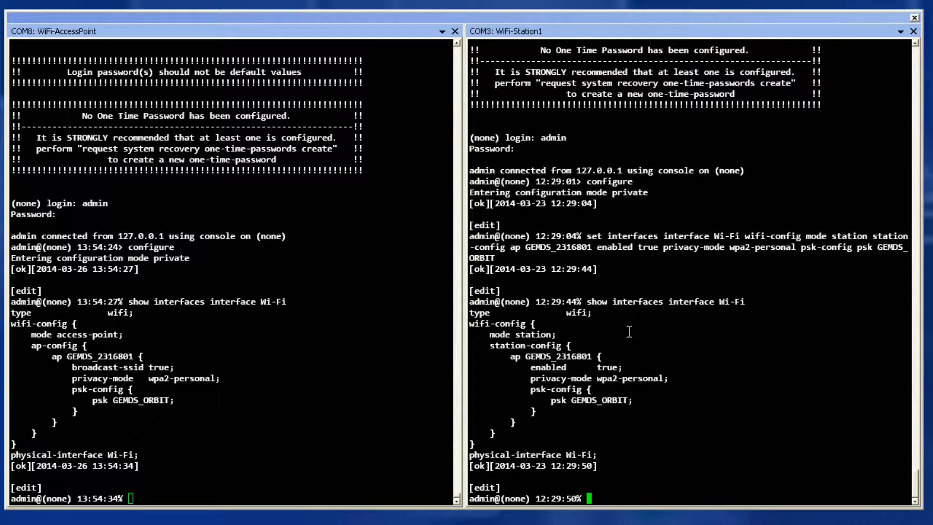
{"action": "type", "text": "delete interfaces "}
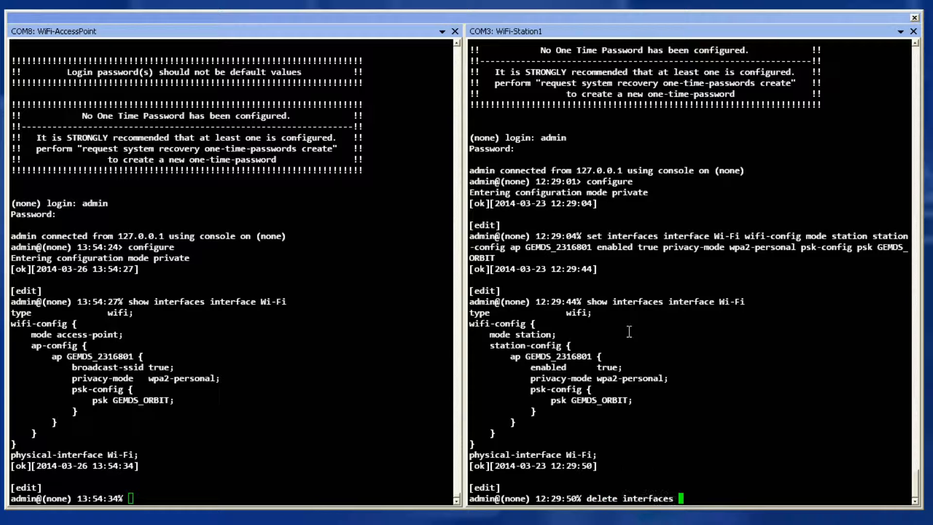
{"action": "type", "text": "interface Bridge ipv4"}
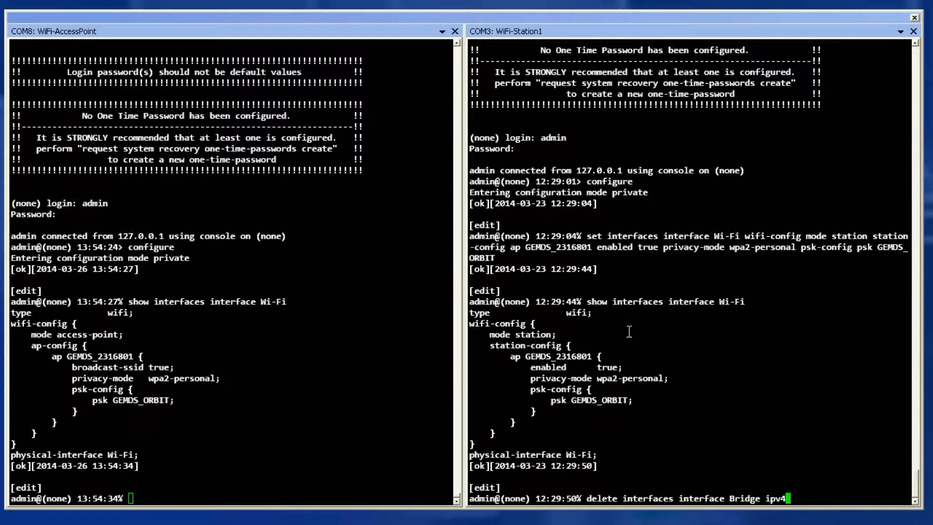
Remove the Bridge interface's IPv4 settings and set it to obtain its address by DHCP.
{"action": "key", "text": "Return"}
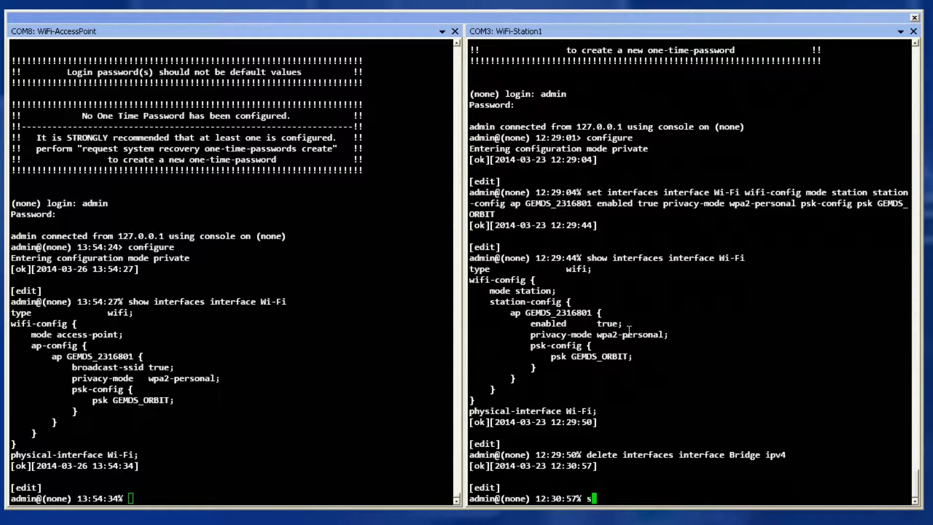
{"action": "type", "text": "set interfaces interface Bridge "}
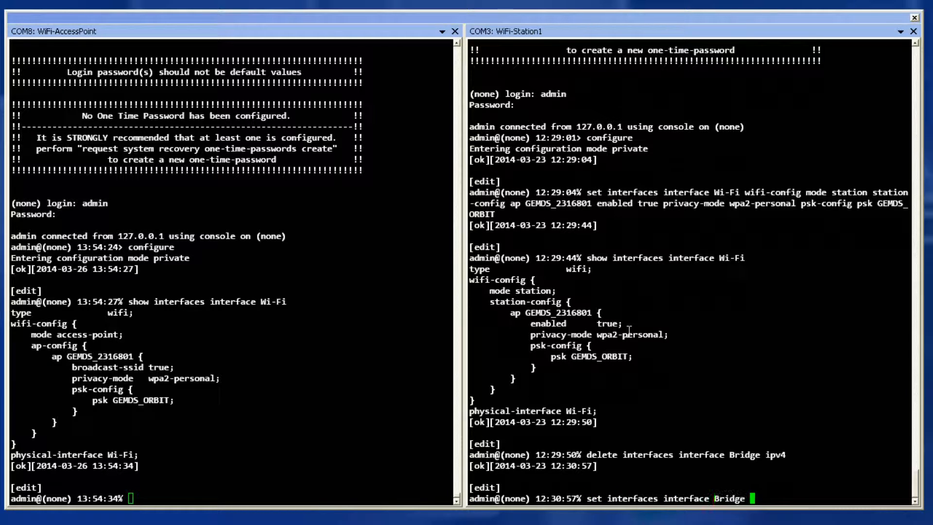
{"action": "type", "text": "ipv4 dhcp"}
{"action": "key", "text": "Return"}
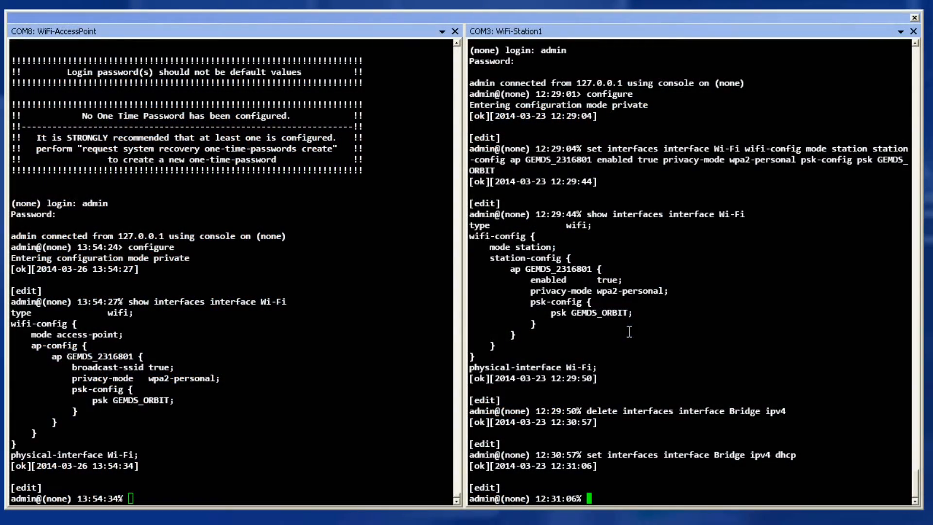
{"action": "type", "text": "de"}
Delete bridge member wifi-ap and add wifi-station on interface Wi-Fi as bridge member.
{"action": "key", "text": "Tab"}
{"action": "type", "text": "lete interfaces interface Bridge "}
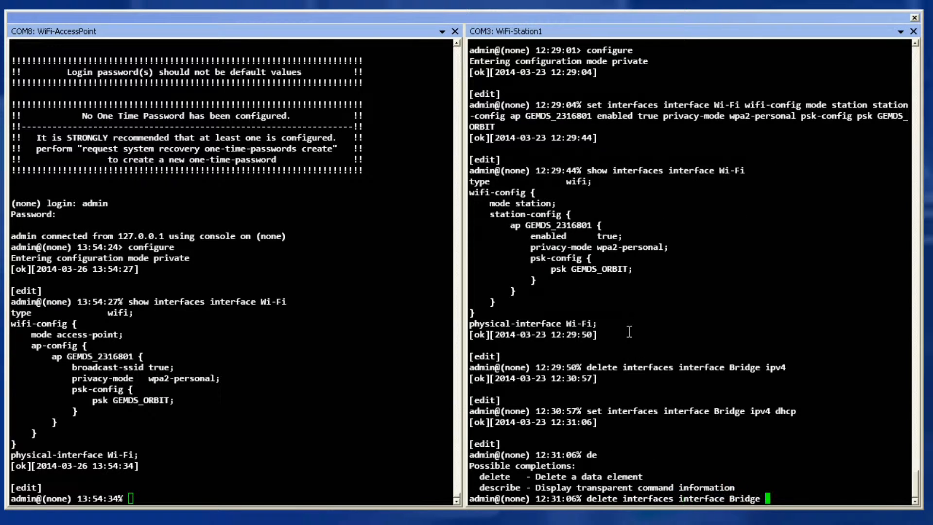
{"action": "type", "text": "bridge-settings members wifi-ap"}
{"action": "key", "text": "Return"}
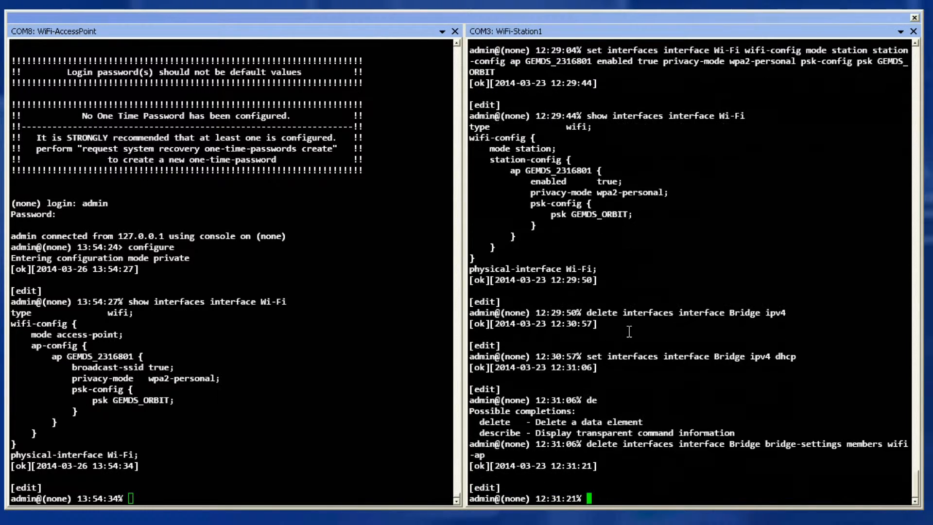
{"action": "type", "text": "set interfaces interface "}
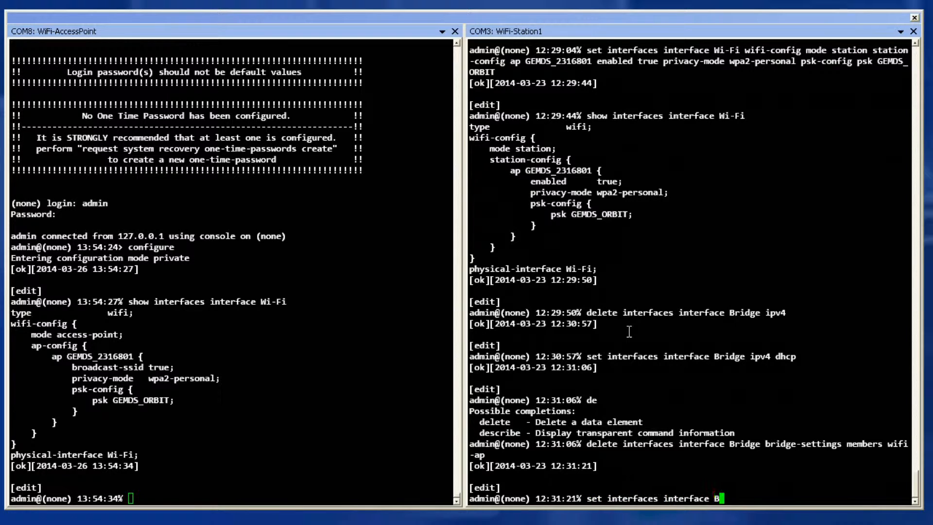
{"action": "type", "text": "Bridge bridge-settings members wifi-station "}
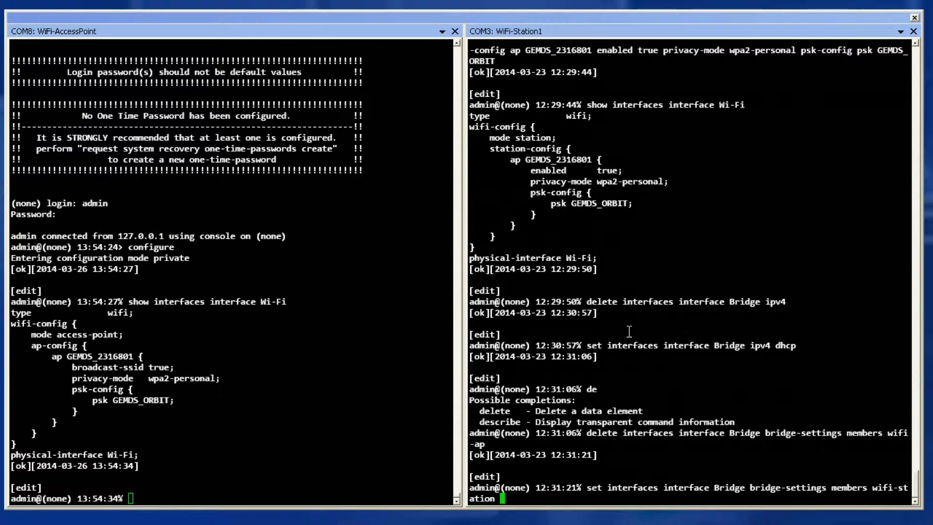
{"action": "type", "text": "interface Wi-Fi"}
{"action": "key", "text": "Return"}
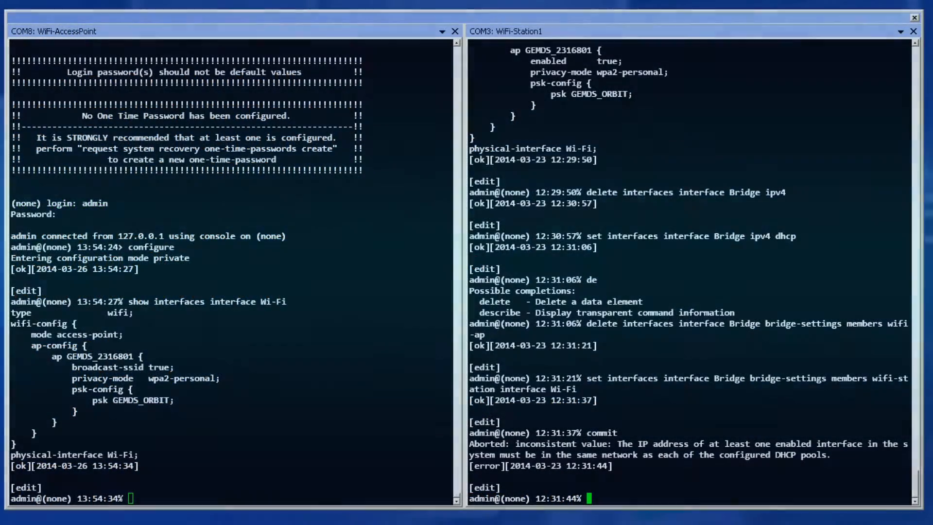
{"action": "type", "text": "set services "}
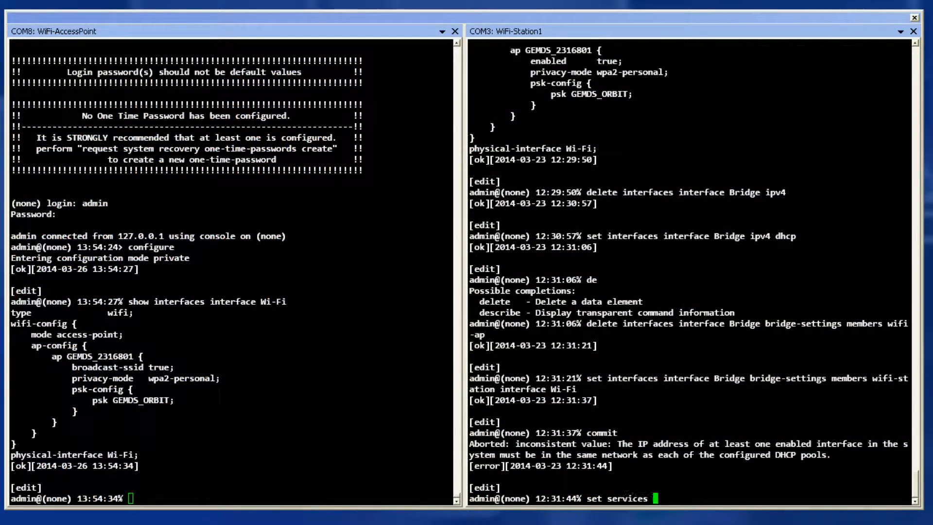
{"action": "type", "text": "dhcp enabled false"}
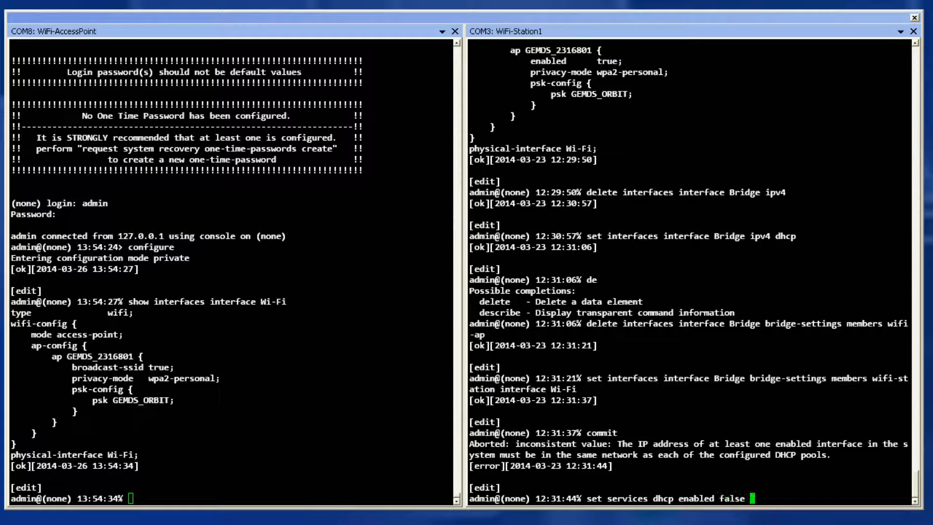
Set services dhcp enabled false and commit the station's configuration.
{"action": "key", "text": "Return"}
{"action": "type", "text": "commit"}
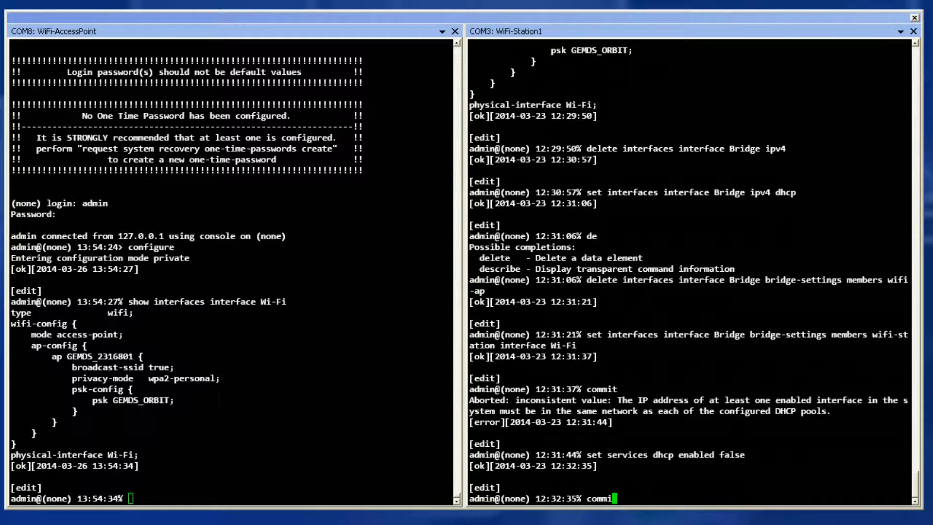
{"action": "key", "text": "Return"}
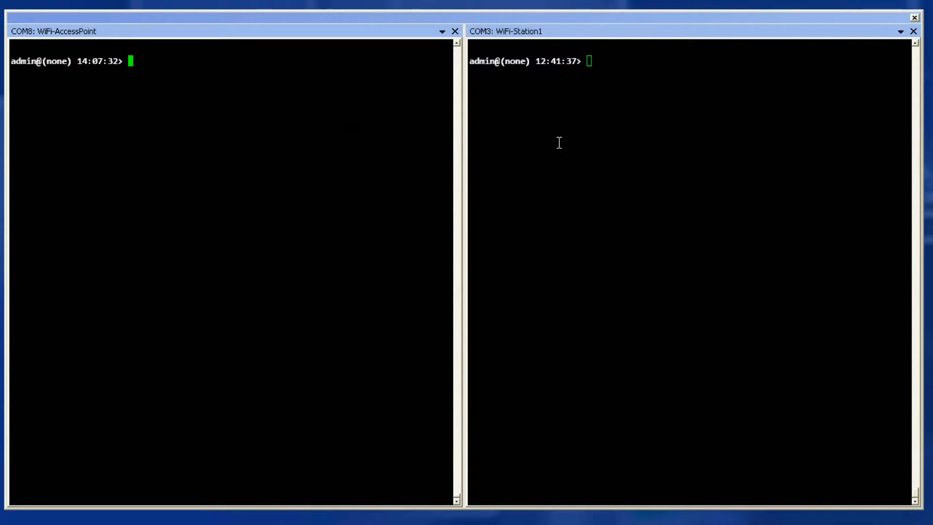
Run show interfaces-state interface Wi-Fi on the station, confirming authenticated and authorized status.
{"action": "left_click", "coordinate": [554, 143]}
{"action": "type", "text": "show in"}
{"action": "key", "text": "Tab"}
{"action": "type", "text": "in"}
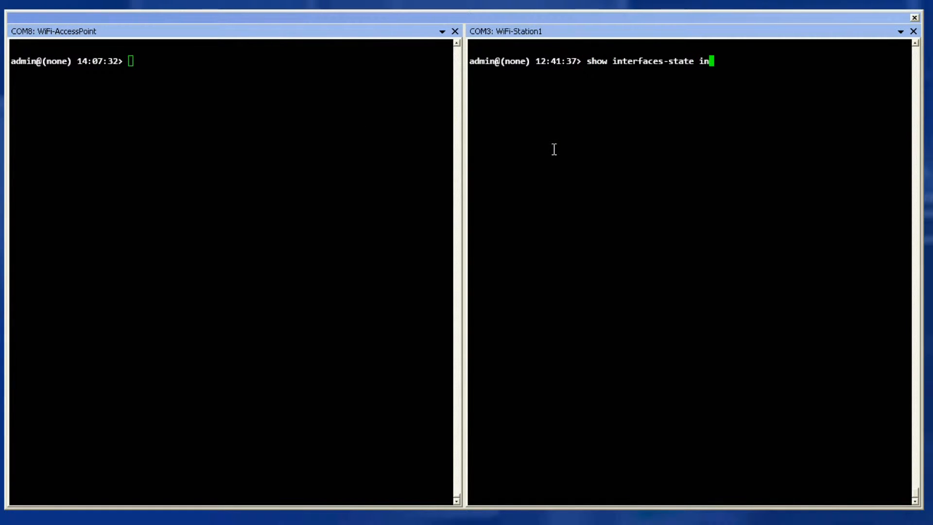
{"action": "key", "text": "Tab"}
{"action": "type", "text": "Wi-Fi"}
{"action": "key", "text": "Return"}
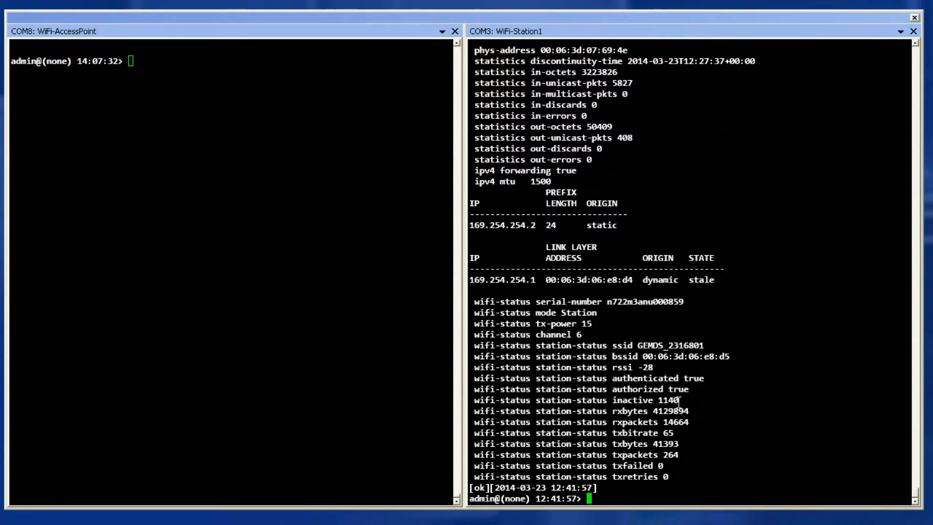
{"action": "left_click_drag", "start_coordinate": [694, 390], "coordinate": [470, 378]}
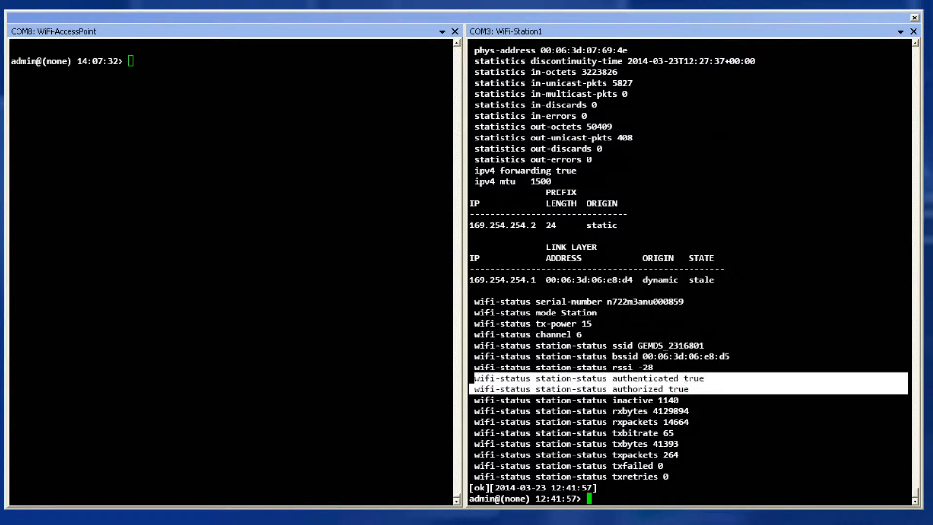
{"action": "left_click", "coordinate": [799, 312]}
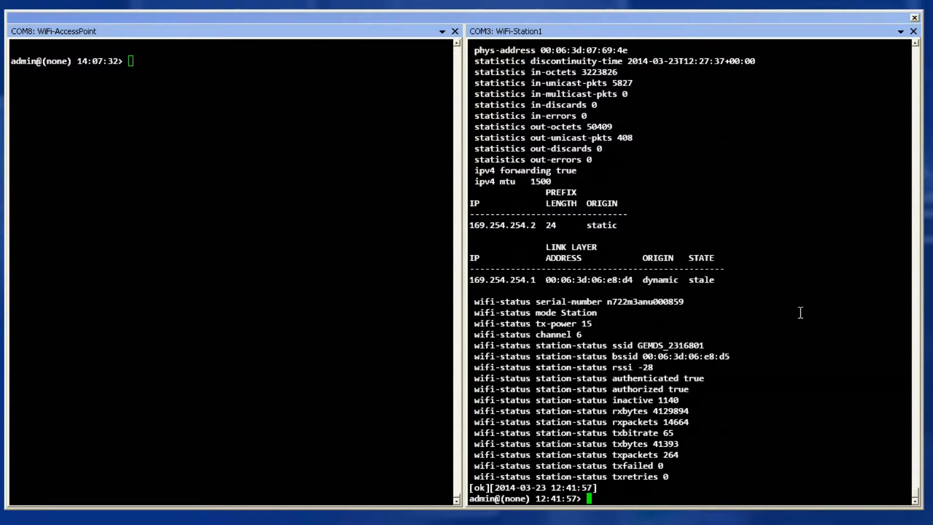
{"action": "type", "text": "show interfaces-state interface ip"}
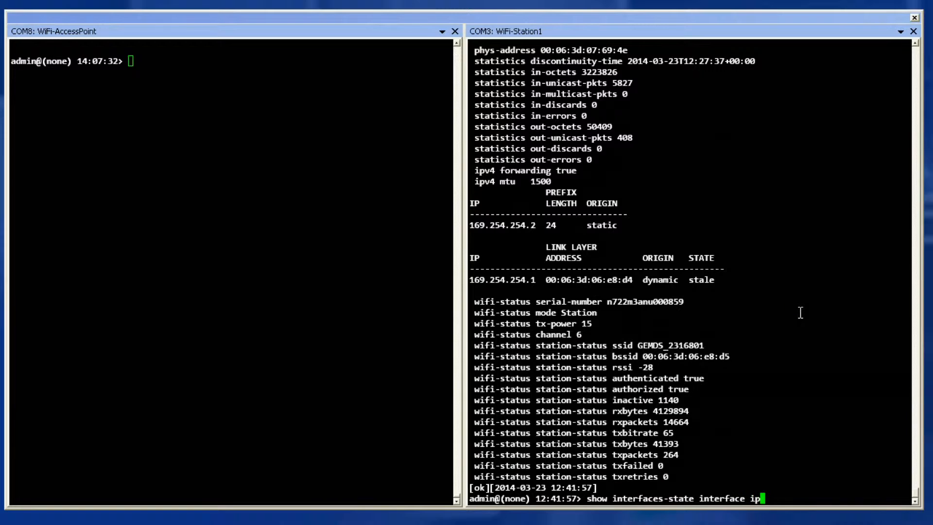
{"action": "type", "text": "v4"}
Run show interfaces-state interface ipv4, revealing the Bridge at static 192.168.1.3.
{"action": "key", "text": "Return"}
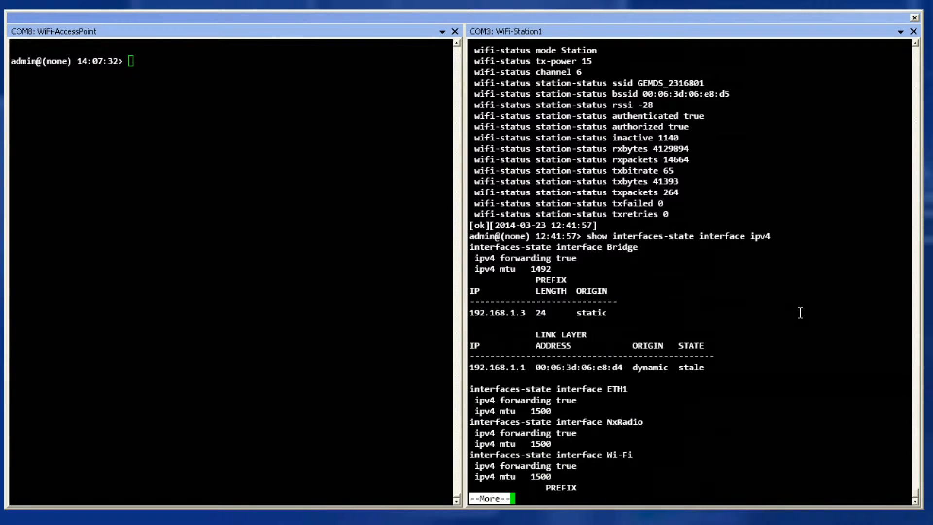
{"action": "key", "text": "space"}
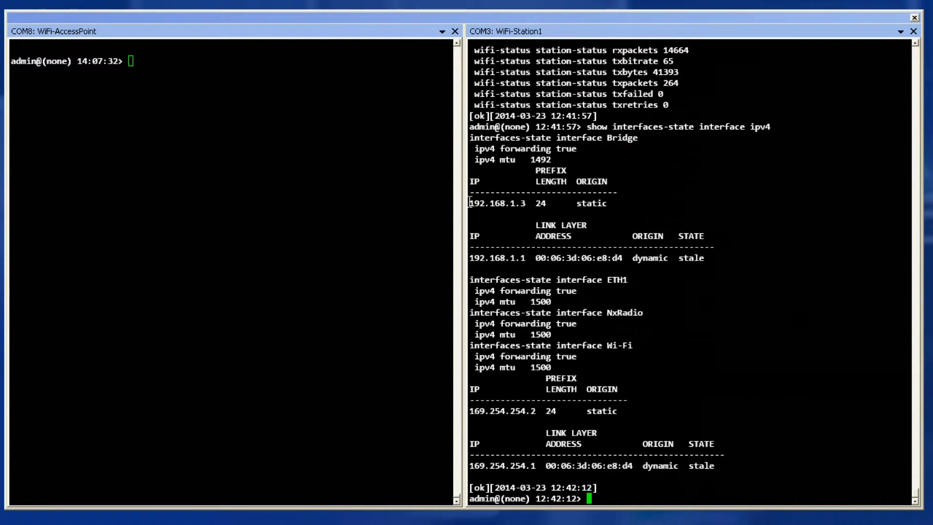
{"action": "left_click_drag", "start_coordinate": [469, 203], "coordinate": [529, 202]}
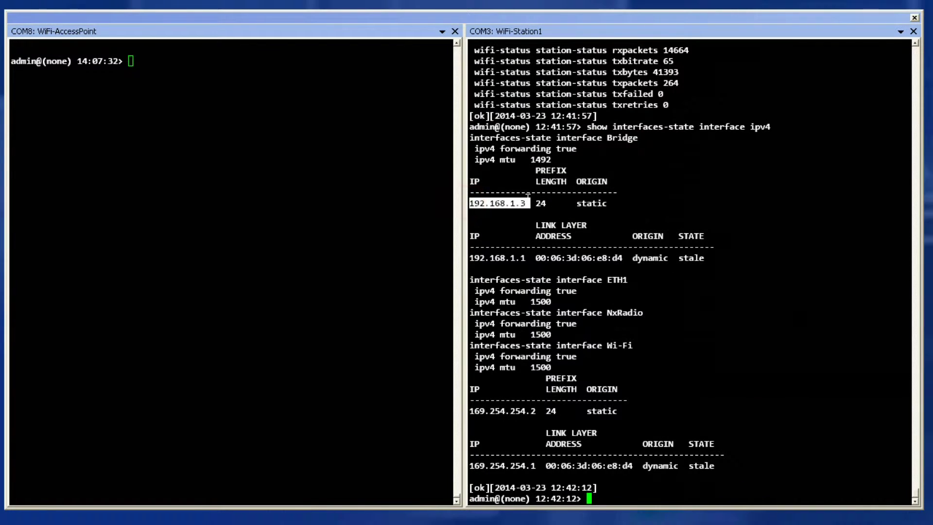
{"action": "double_click", "coordinate": [620, 138]}
{"action": "left_click", "coordinate": [814, 297]}
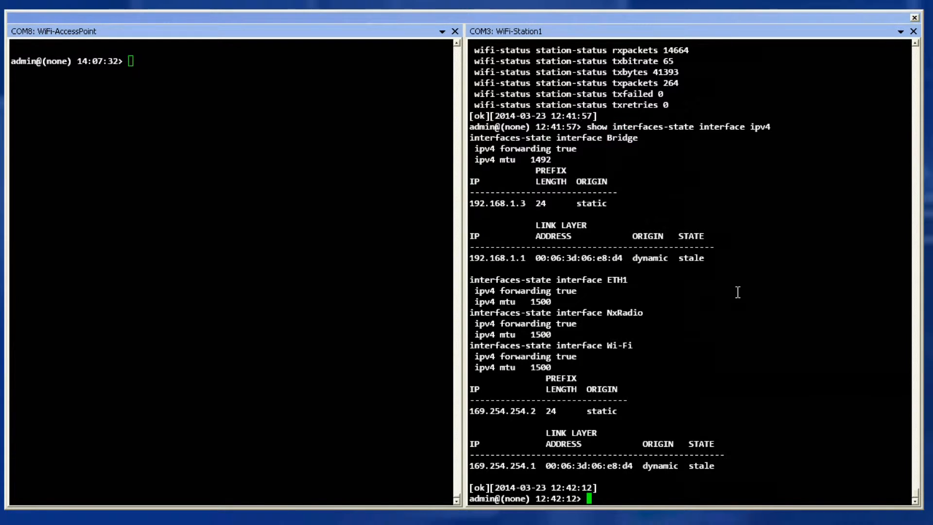
{"action": "left_click", "coordinate": [299, 271]}
{"action": "type", "text": "ping "}
{"action": "type", "text": "192.168.1.3"}
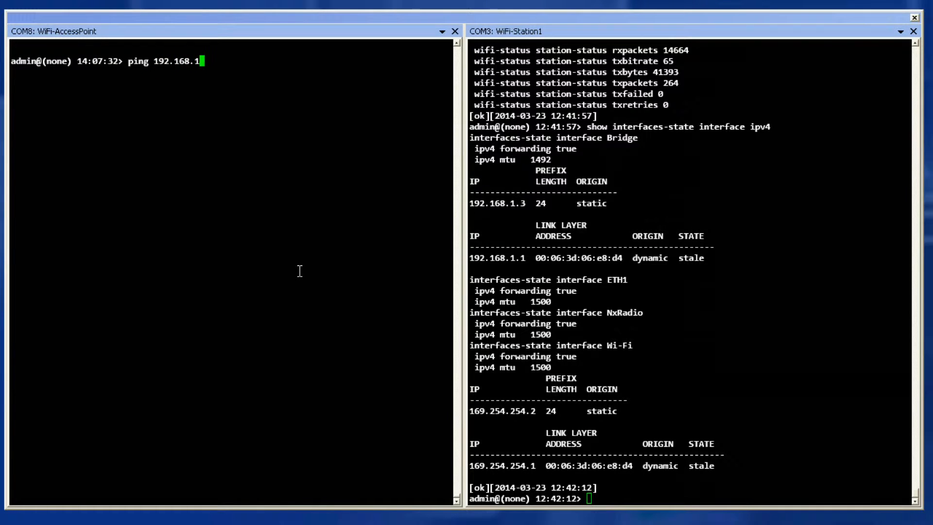
Ping 192.168.1.3 from the access point and 192.168.1.1 from the station.
{"action": "key", "text": "Return"}
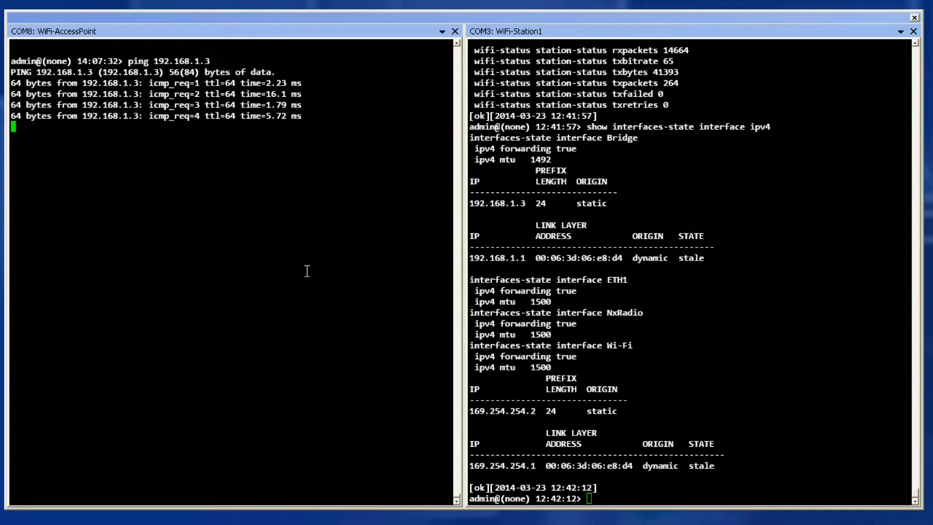
{"action": "left_click", "coordinate": [507, 283]}
{"action": "type", "text": "ping"}
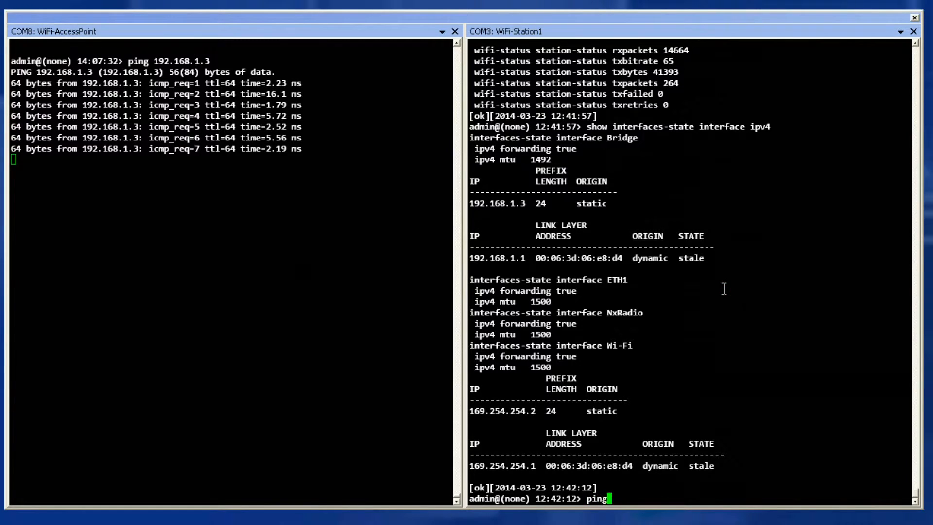
{"action": "type", "text": " 192.168.1.1"}
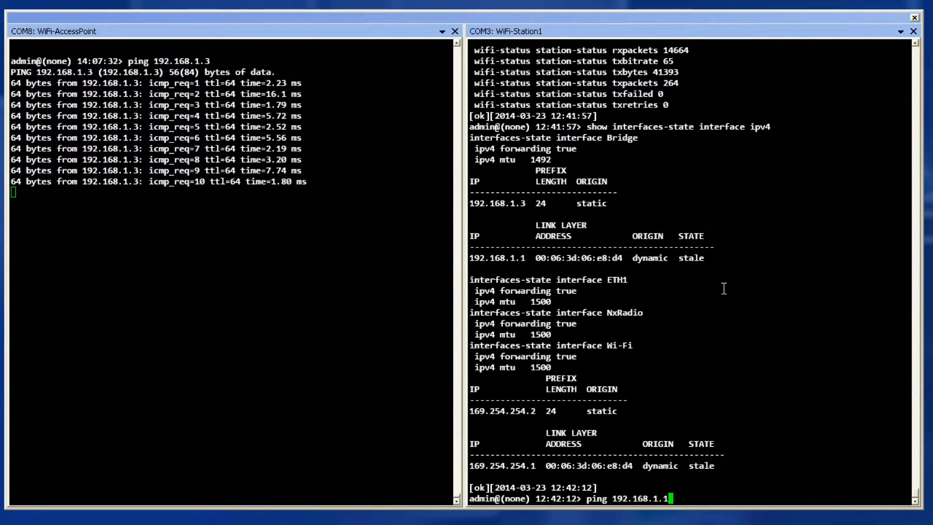
{"action": "key", "text": "Return"}
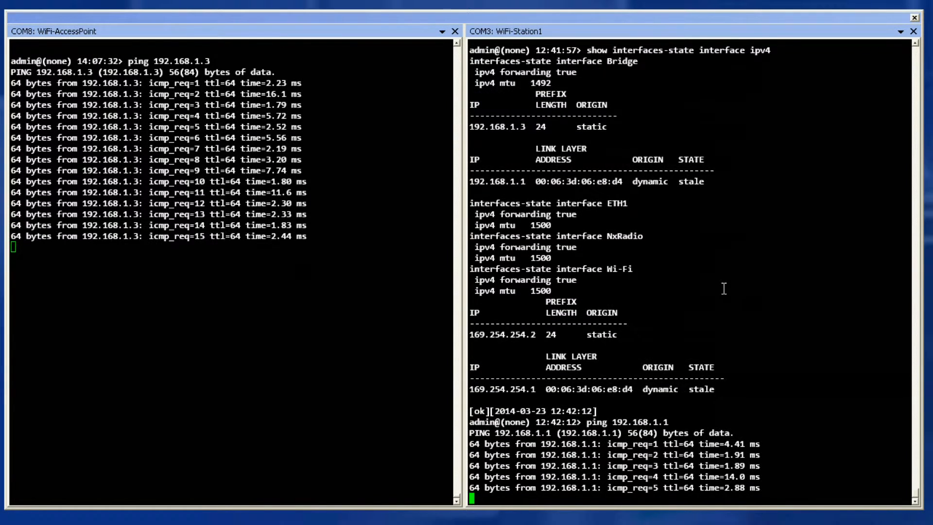
Stop both pings with Ctrl+C after replies show 0% packet loss.
{"action": "key", "text": "ctrl+c"}
{"action": "left_click", "coordinate": [340, 286]}
{"action": "key", "text": "ctrl+c"}
{"action": "left_click", "coordinate": [658, 286]}
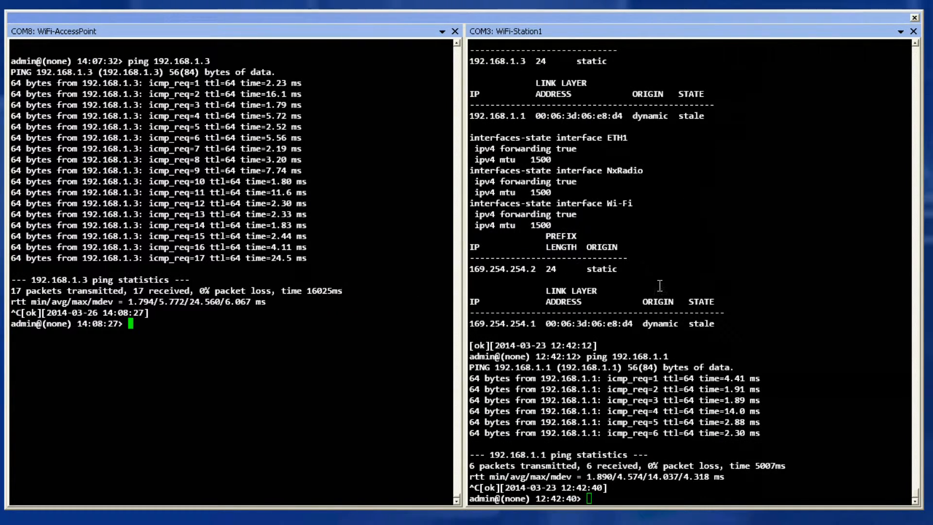
{"action": "left_click", "coordinate": [704, 284]}
{"action": "type", "text": "con"}
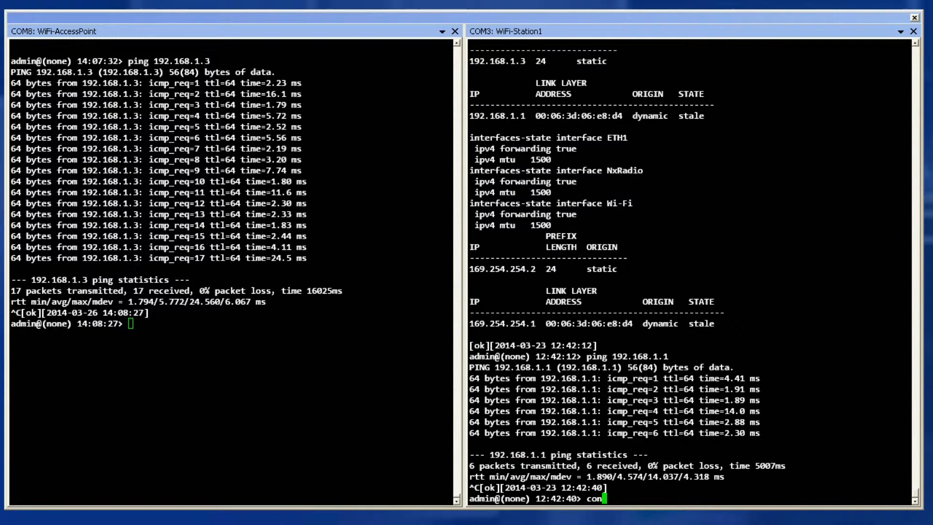
In configure mode, set COM1 terminal-server to modbus-tcp, RTU mode, port 502, idle-timeout 15.
{"action": "key", "text": "Return"}
{"action": "type", "text": "set "}
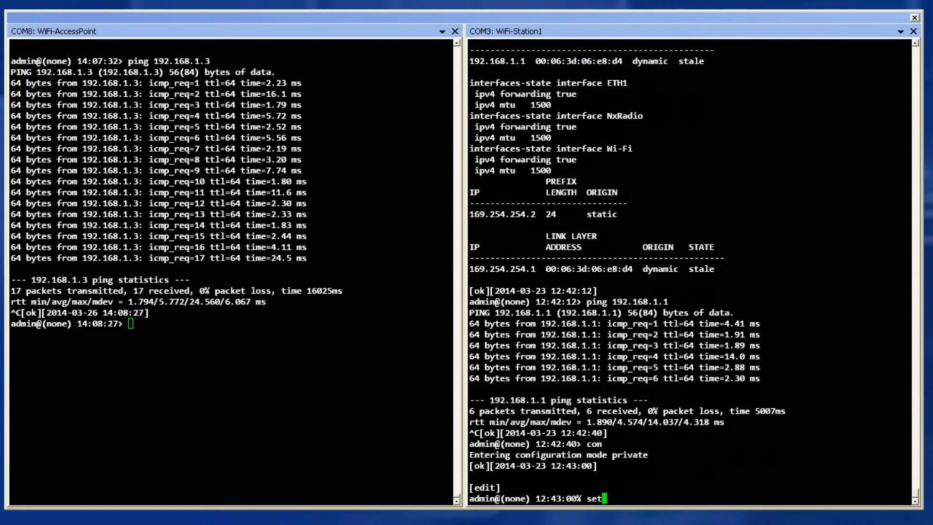
{"action": "type", "text": "services se"}
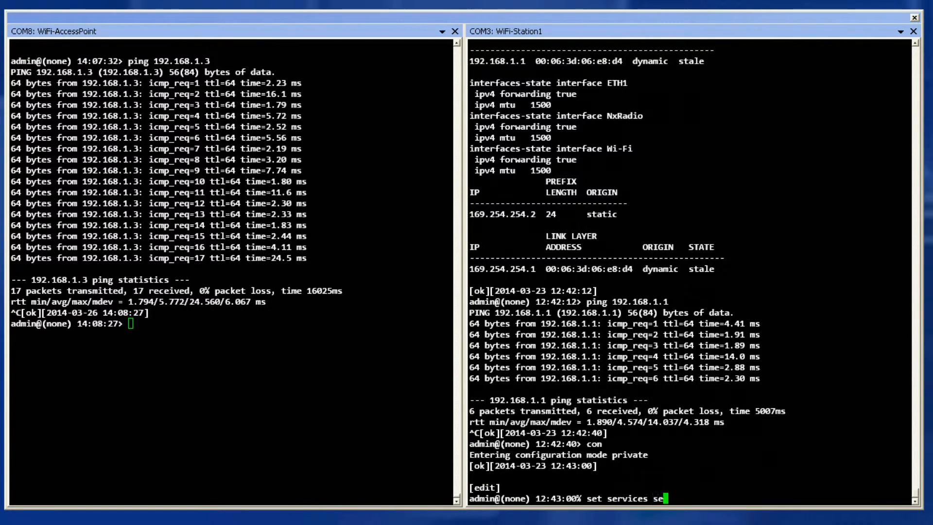
{"action": "type", "text": "rial terminal-server "}
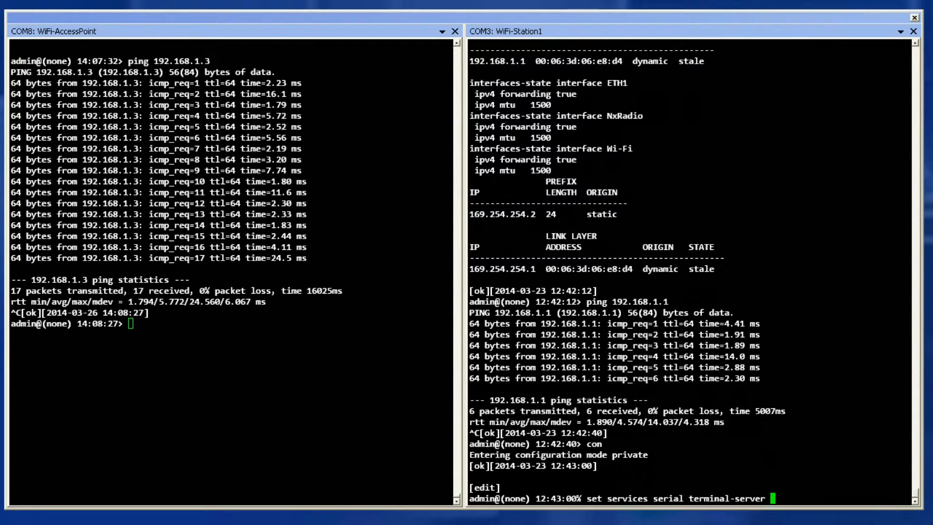
{"action": "type", "text": "server COM1 "}
{"action": "type", "text": "mode "}
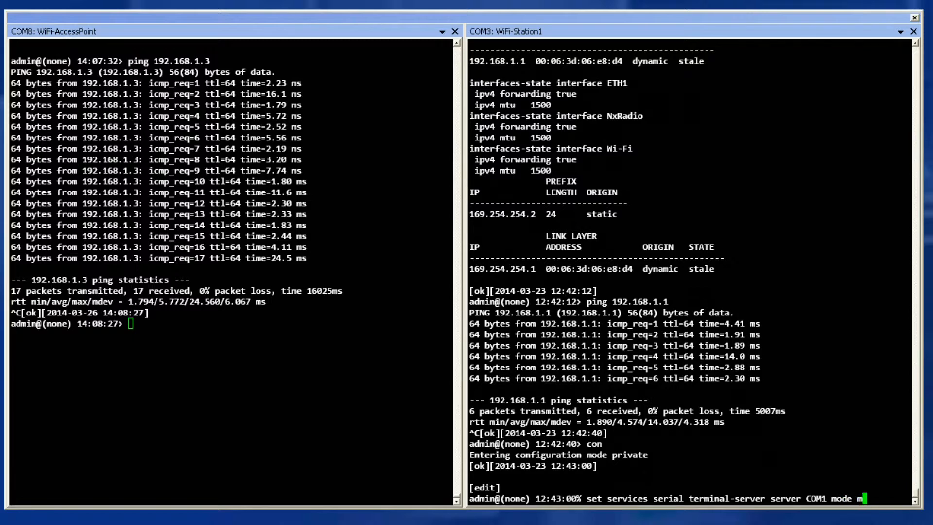
{"action": "type", "text": "modbus-tcp mode "}
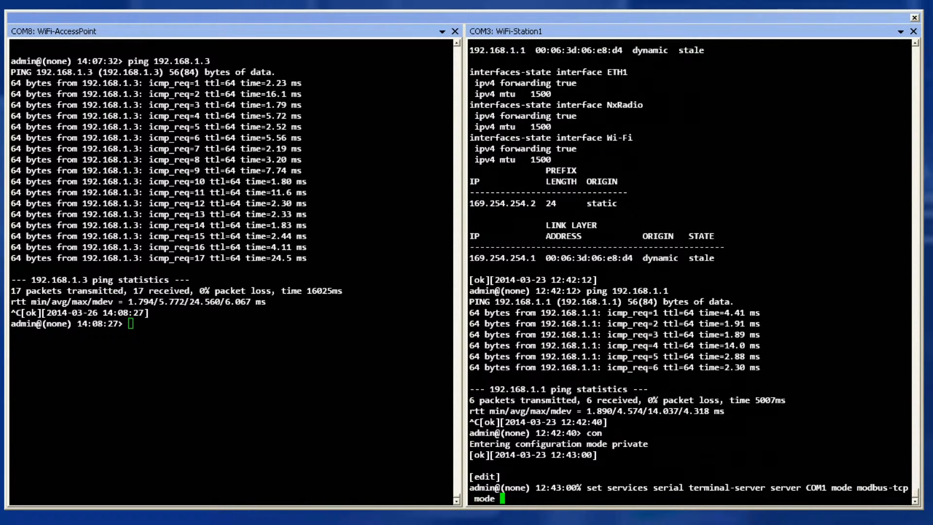
{"action": "type", "text": "RTU "}
{"action": "type", "text": "port 5"}
{"action": "type", "text": "02 idle-timeout "}
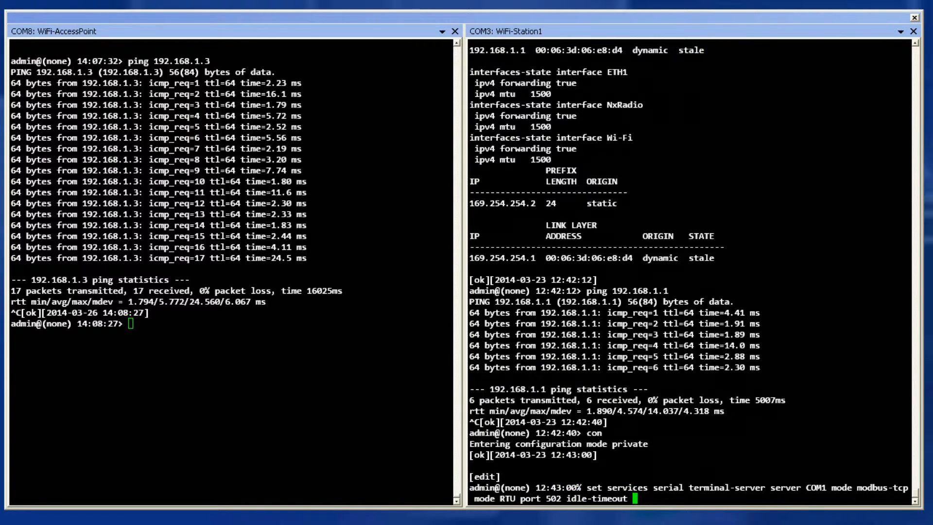
{"action": "type", "text": "15"}
{"action": "key", "text": "Return"}
{"action": "type", "text": "sh"}
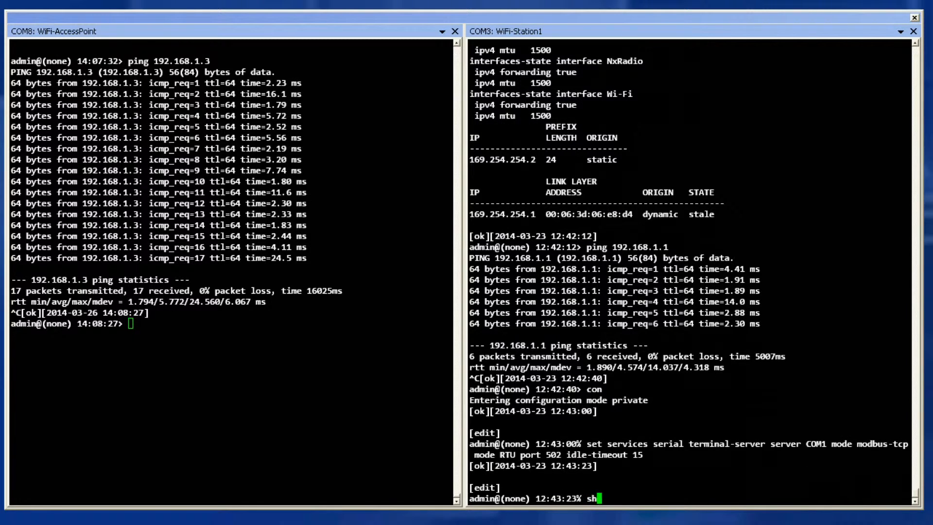
{"action": "type", "text": "ow services serial "}
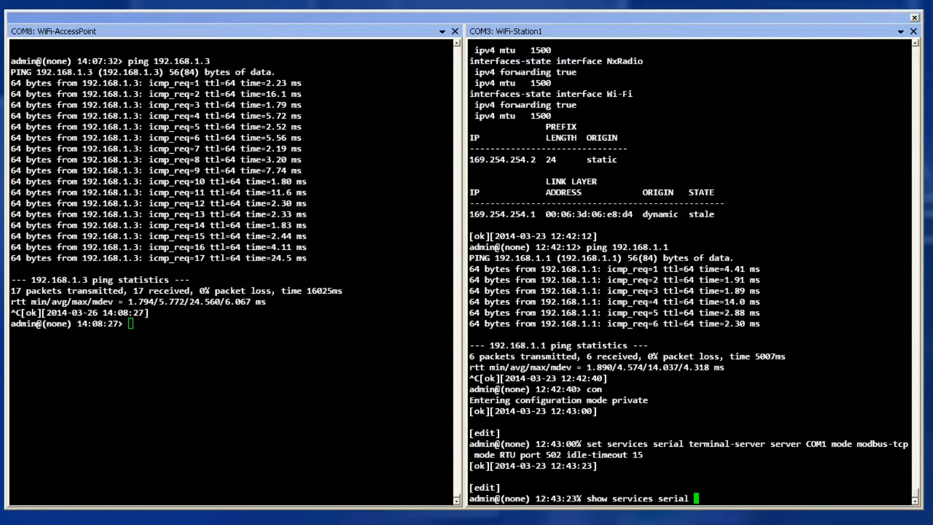
{"action": "type", "text": "terminal-server"}
Show services serial terminal-server to verify COM1 Modbus TCP settings, then commit.
{"action": "key", "text": "Return"}
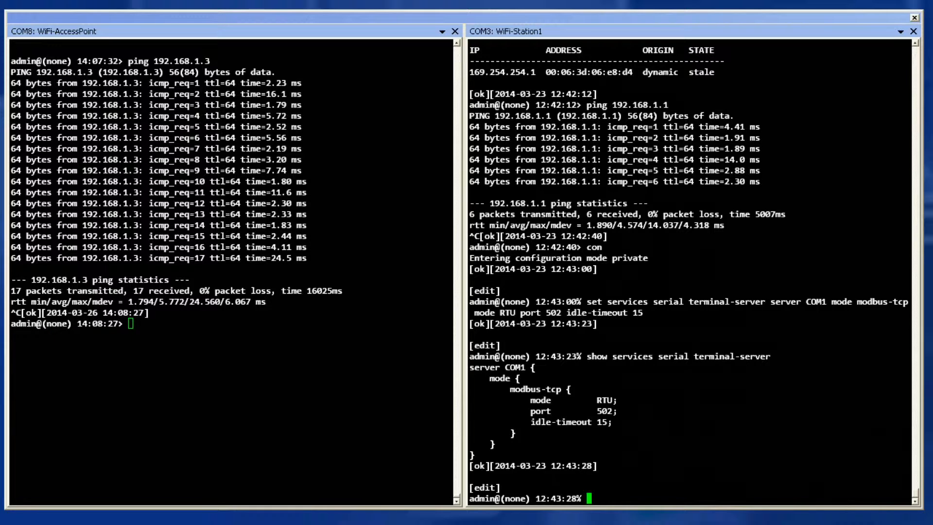
{"action": "type", "text": "commit"}
{"action": "key", "text": "Return"}
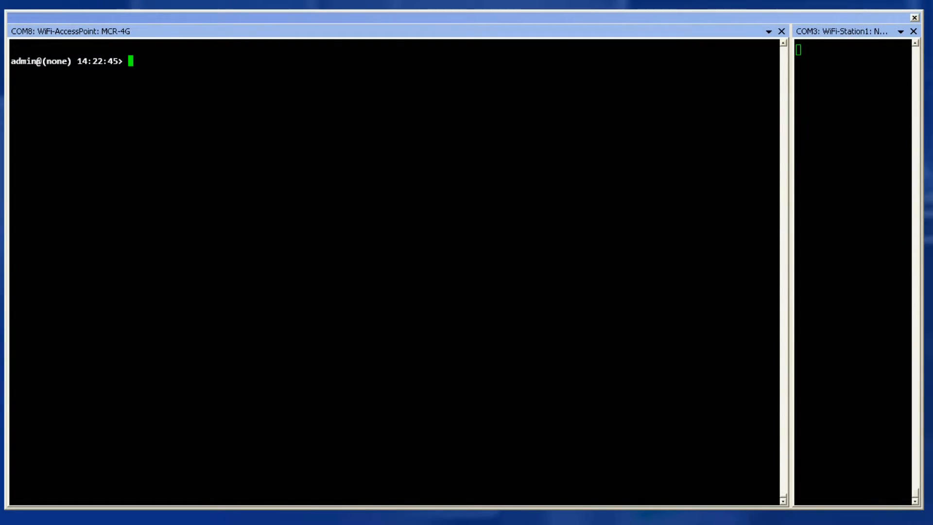
{"action": "type", "text": "sh"}
{"action": "type", "text": "ow in"}
Run show interfaces-state interface Wi-Fi wifi-status | tab, listing six authenticated, authorized clients.
{"action": "key", "text": "Tab"}
{"action": "type", "text": "in"}
{"action": "key", "text": "Tab"}
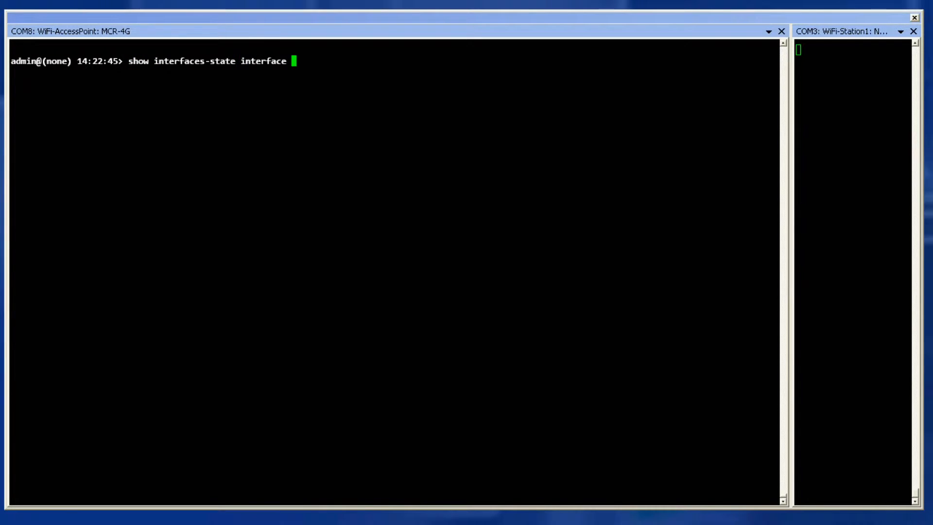
{"action": "type", "text": "W"}
{"action": "key", "text": "Tab"}
{"action": "type", "text": "w"}
{"action": "key", "text": "Tab"}
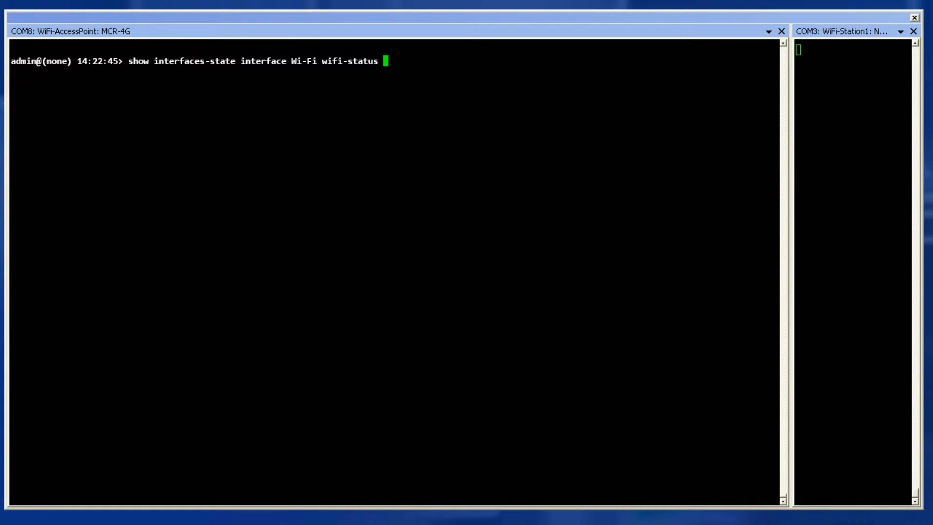
{"action": "type", "text": "| tab"}
{"action": "key", "text": "Return"}
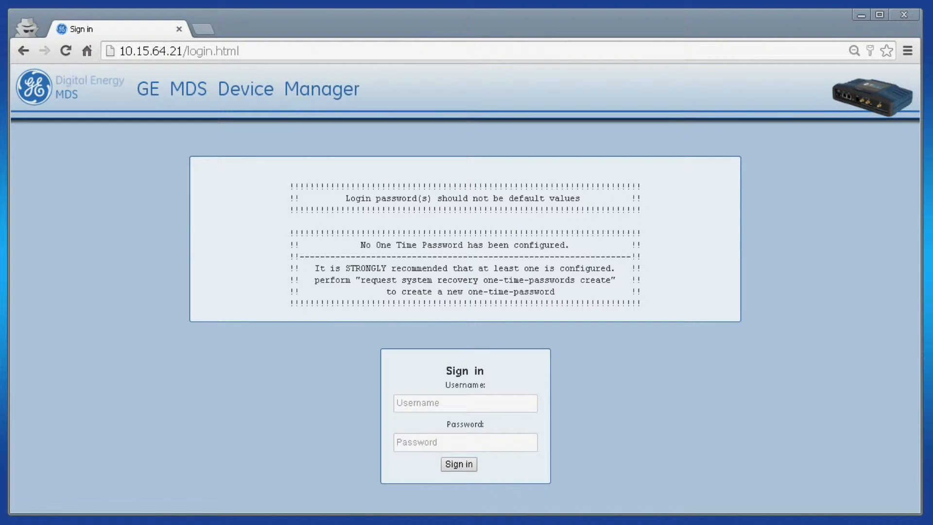
Sign in to the device's web interface with username and password to reach Device Overview.
{"action": "left_click", "coordinate": [482, 406]}
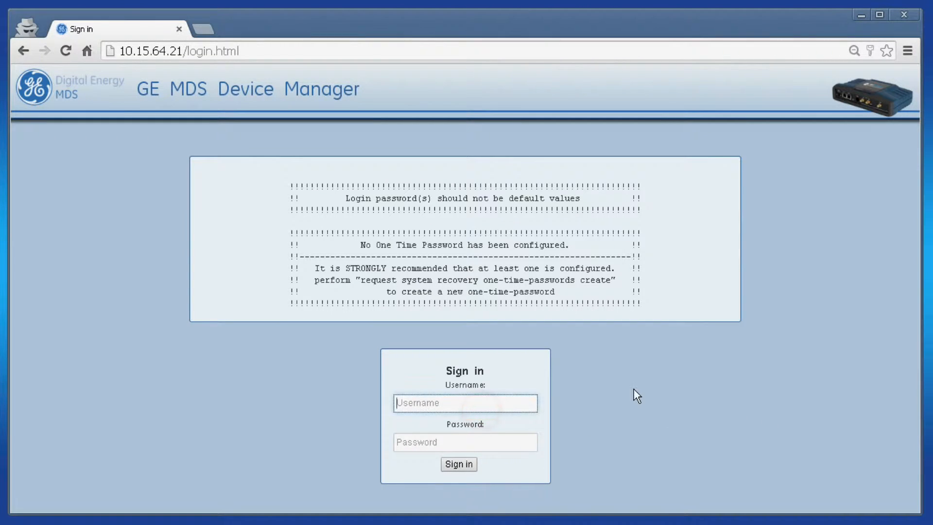
{"action": "key", "text": "Tab"}
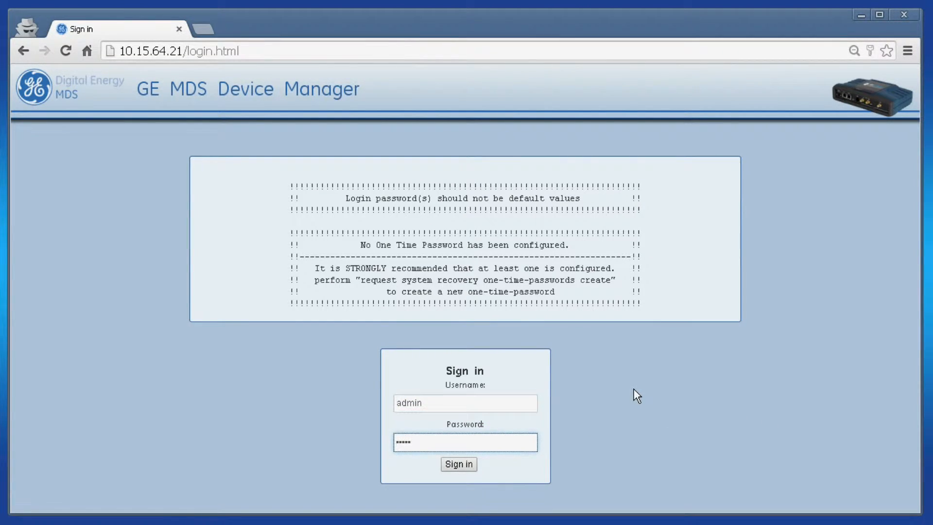
{"action": "key", "text": "Return"}
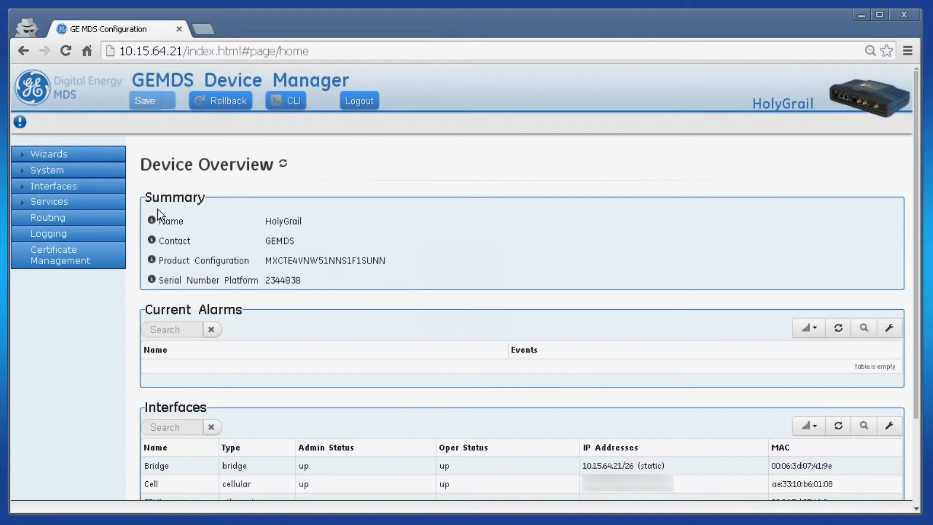
Start the Port Forwarding (Destination NAT) wizard and create a new rule-set named 'industrial-wifi'.
{"action": "left_click", "coordinate": [49, 154]}
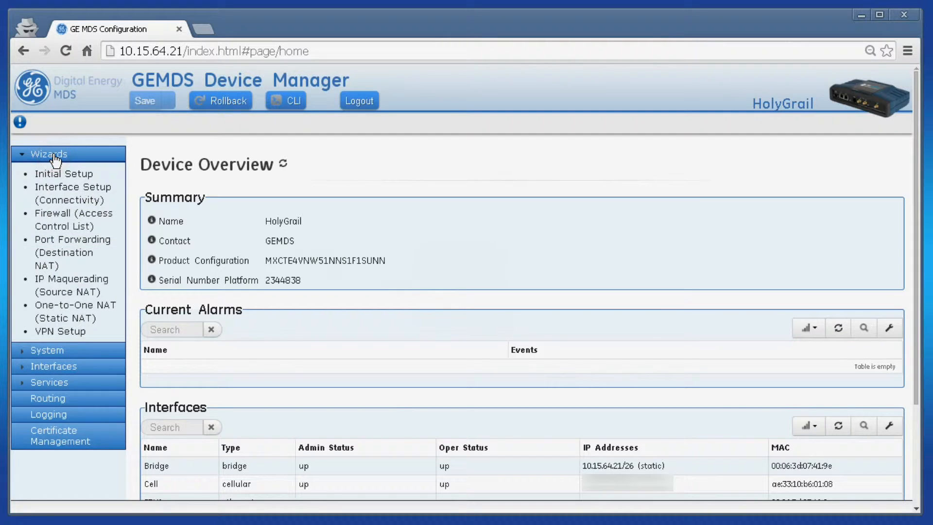
{"action": "left_click", "coordinate": [62, 253]}
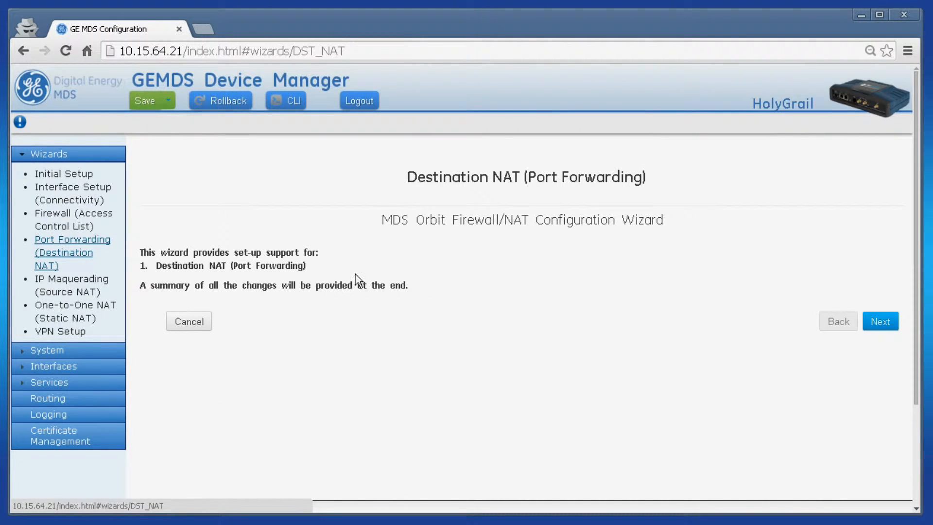
{"action": "left_click", "coordinate": [880, 322]}
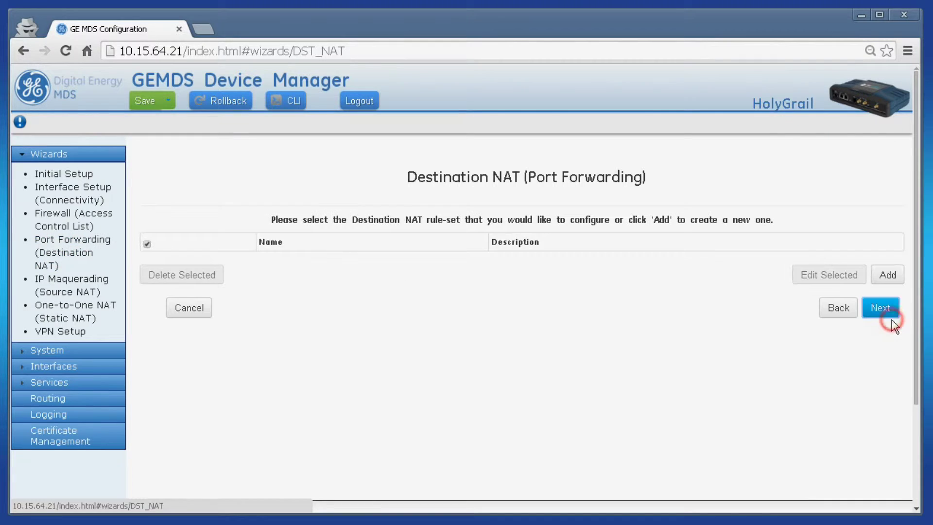
{"action": "left_click", "coordinate": [888, 275]}
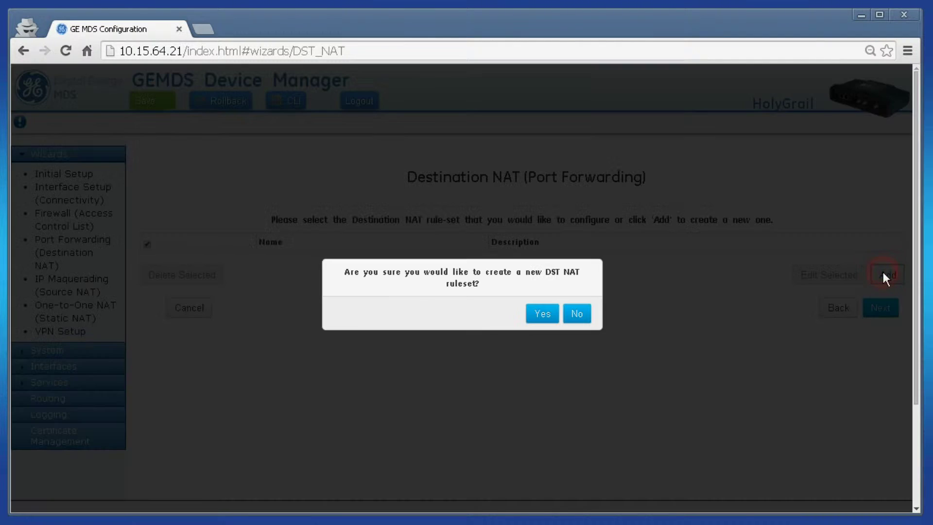
{"action": "left_click", "coordinate": [543, 316]}
{"action": "left_click", "coordinate": [474, 274]}
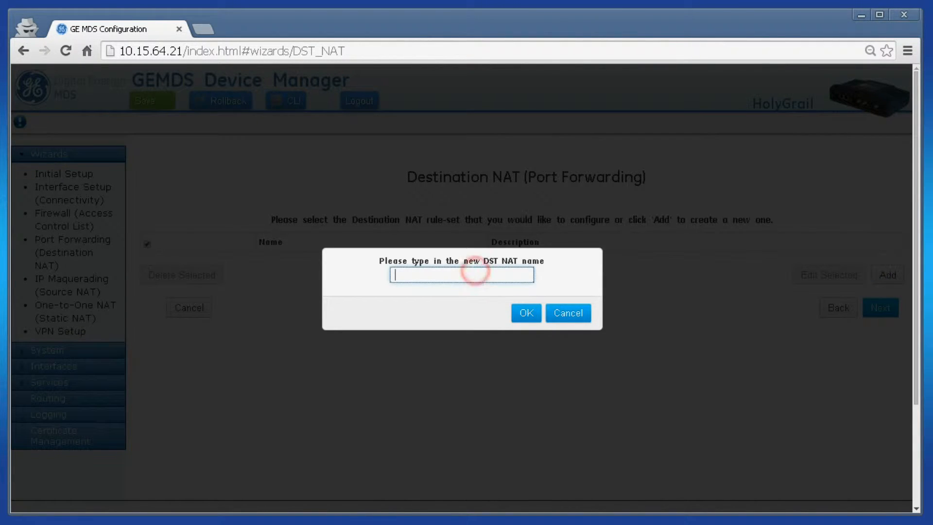
{"action": "type", "text": "industrial-wifi"}
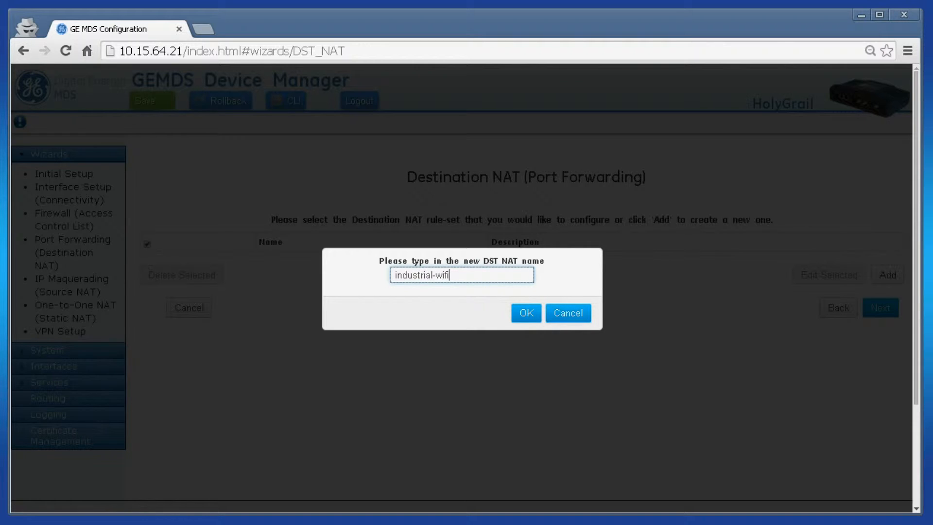
{"action": "left_click", "coordinate": [525, 313]}
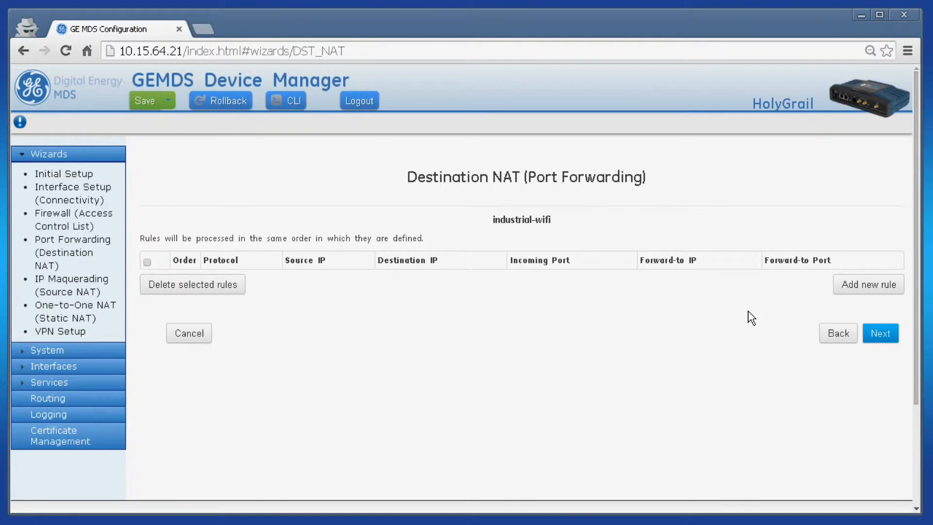
Add the first TCP rule: destination 172.18.175.131/32, incoming port 501 forwarded to 192.168.1.2:502.
{"action": "left_click", "coordinate": [868, 284]}
{"action": "left_click", "coordinate": [222, 279]}
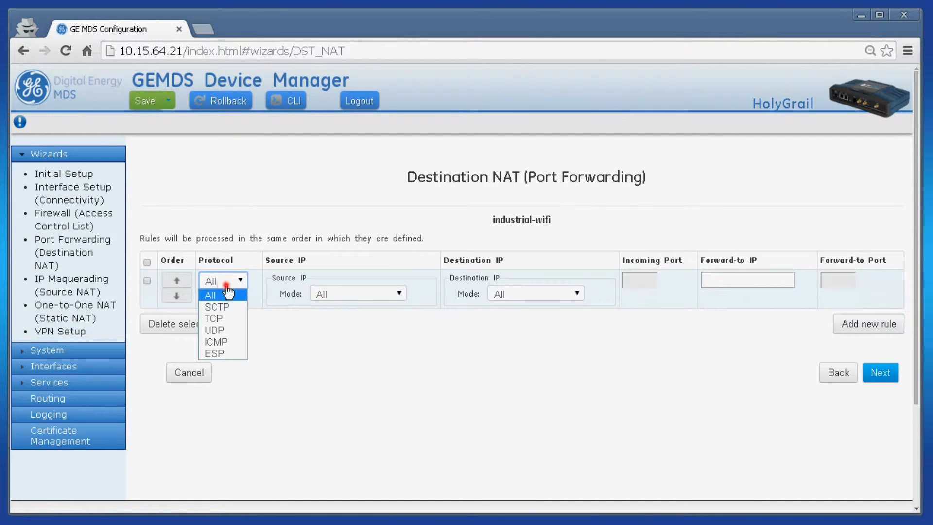
{"action": "left_click", "coordinate": [215, 318]}
{"action": "left_click", "coordinate": [536, 293]}
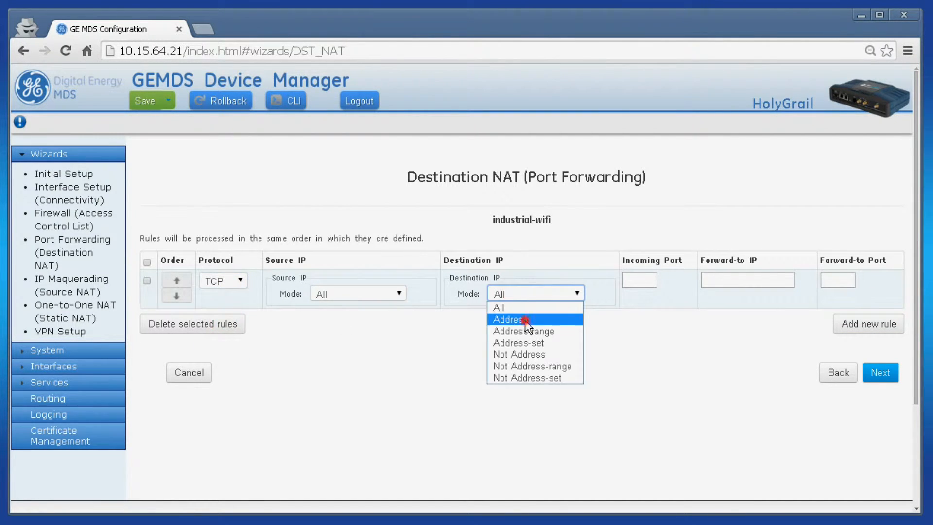
{"action": "left_click", "coordinate": [510, 306]}
{"action": "left_click", "coordinate": [521, 311]}
{"action": "type", "text": "172."}
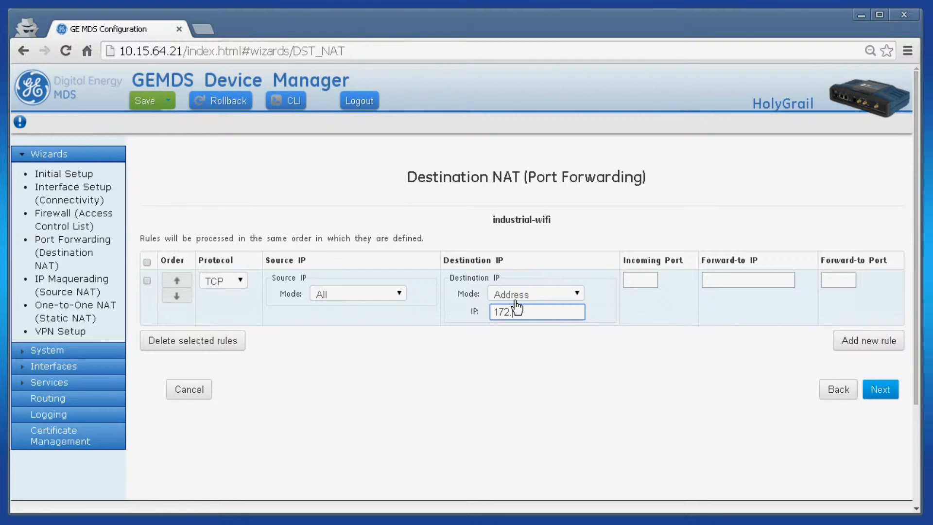
{"action": "type", "text": "16.175.131"}
{"action": "left_click", "coordinate": [640, 279]}
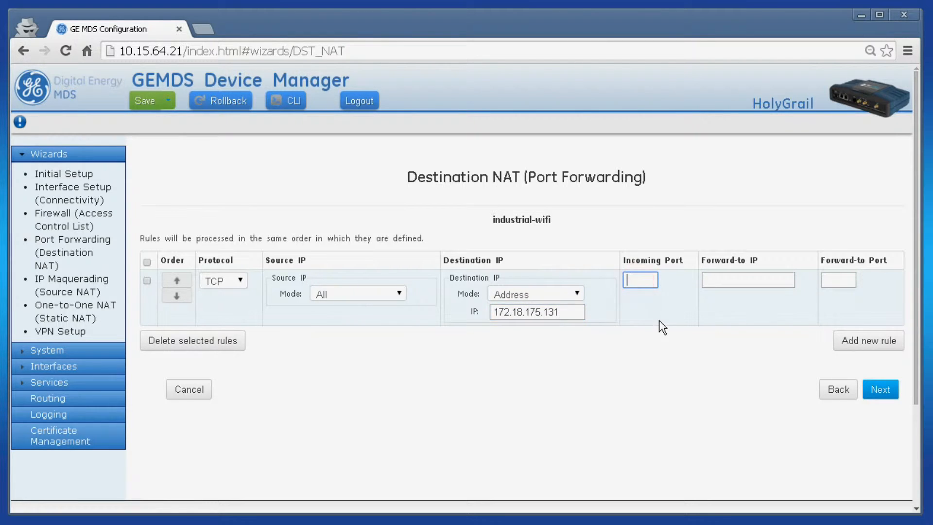
{"action": "type", "text": "501"}
{"action": "key", "text": "Tab"}
{"action": "type", "text": "192"}
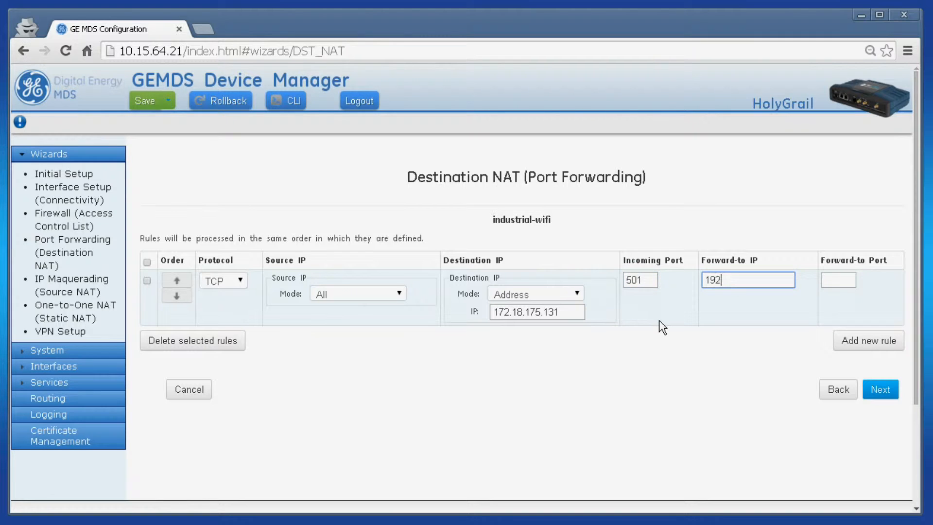
{"action": "type", "text": ".168.1.2"}
{"action": "key", "text": "Tab"}
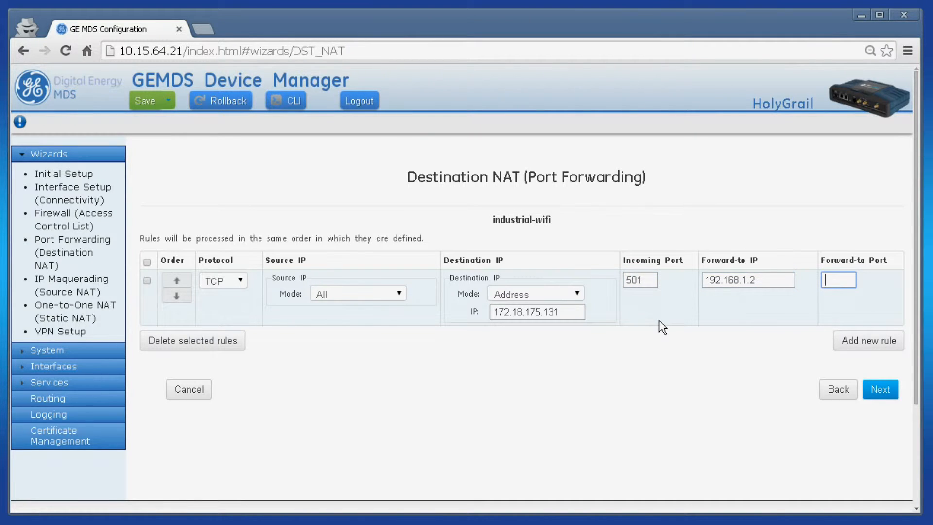
{"action": "type", "text": "502"}
Add five more TCP rules forwarding ports 502–506 to 192.168.1.3–.7 port 502.
{"action": "left_click", "coordinate": [868, 340]}
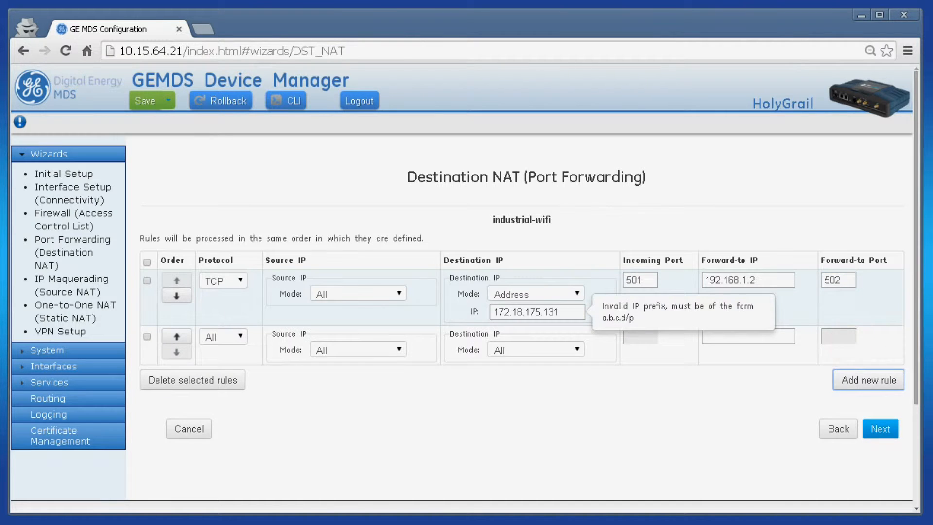
{"action": "left_click", "coordinate": [563, 310]}
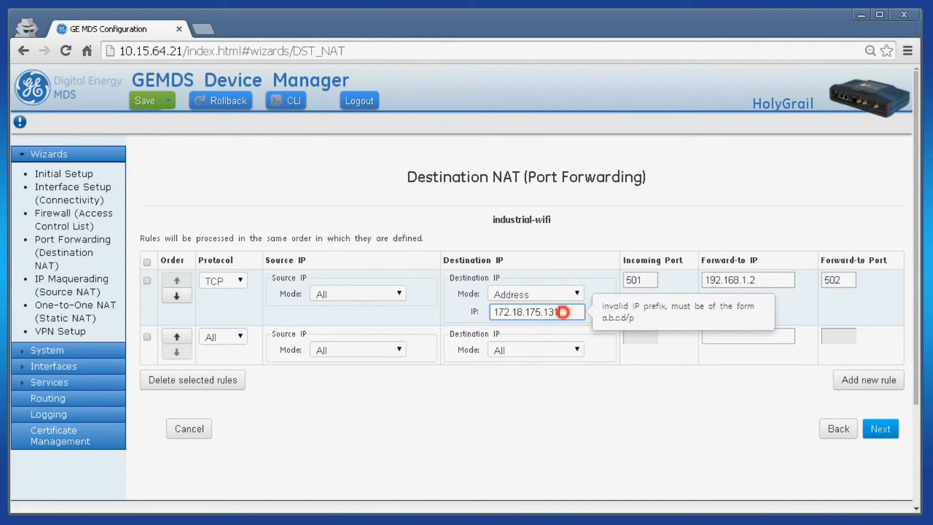
{"action": "type", "text": "/32"}
{"action": "left_click", "coordinate": [868, 379]}
{"action": "left_click", "coordinate": [868, 380]}
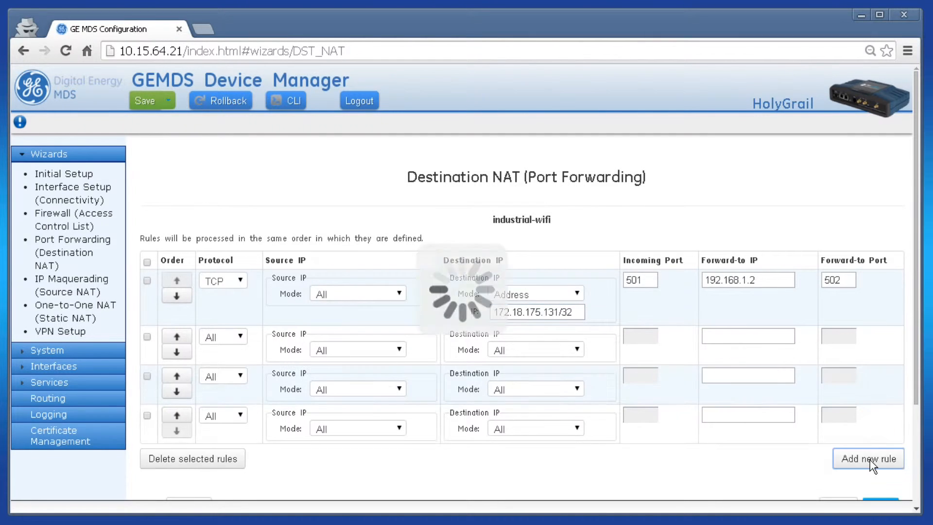
{"action": "left_click", "coordinate": [868, 419]}
{"action": "left_click", "coordinate": [868, 464]}
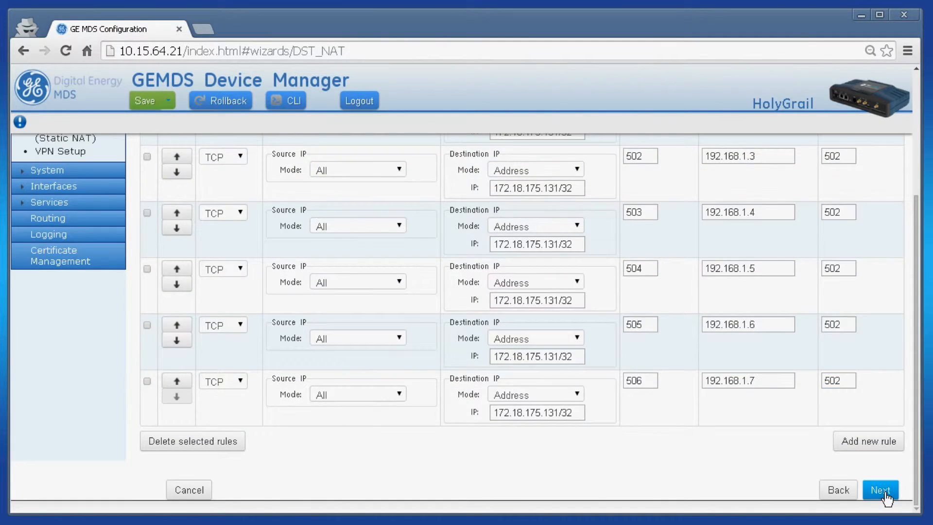
{"action": "left_click", "coordinate": [881, 490]}
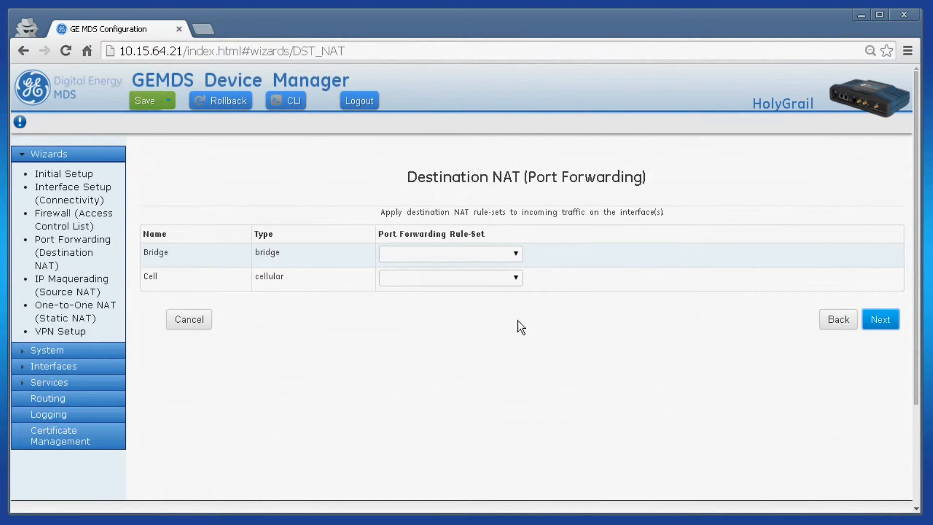
Assign the Industrial Wifi rule-set to the Cell interface and submit the port-forwarding changes.
{"action": "left_click", "coordinate": [467, 278]}
{"action": "left_click", "coordinate": [457, 302]}
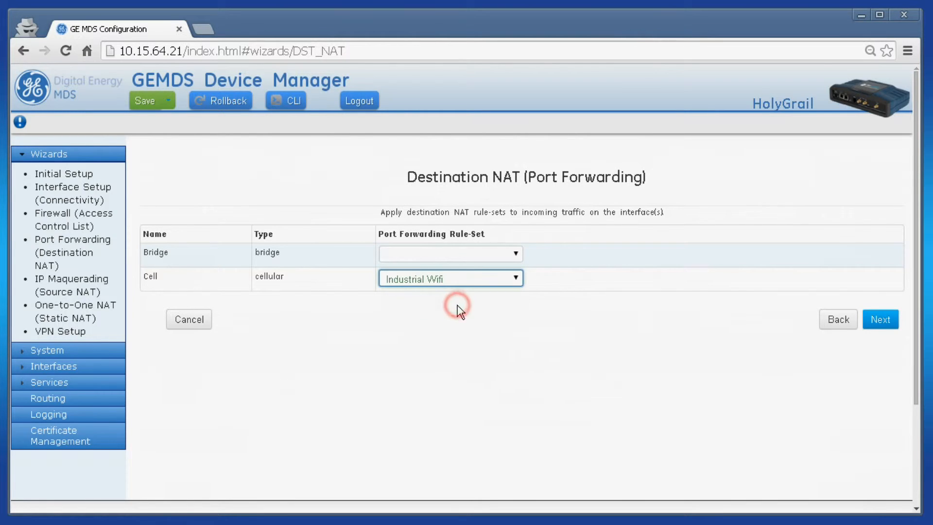
{"action": "left_click", "coordinate": [881, 321]}
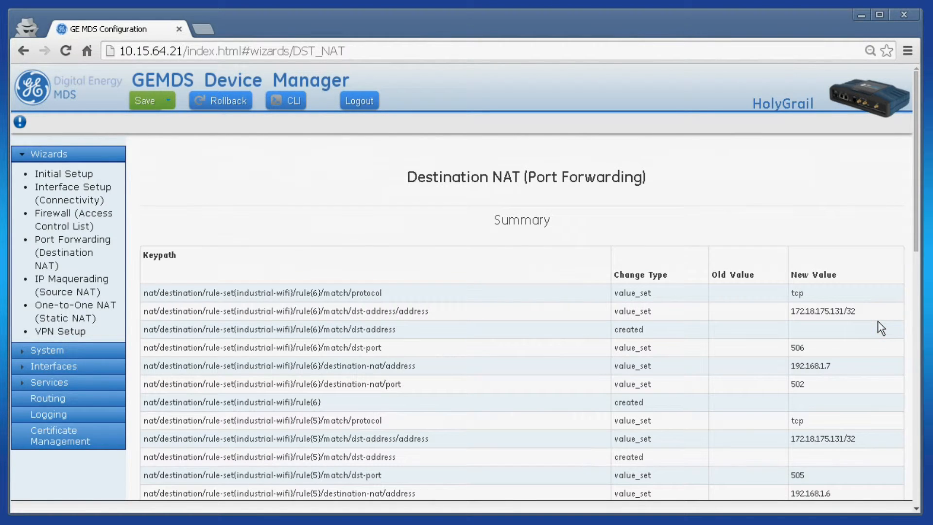
{"action": "scroll", "coordinate": [878, 320], "scroll_direction": "down", "scroll_amount": 5}
{"action": "scroll", "coordinate": [877, 322], "scroll_direction": "down", "scroll_amount": 5}
{"action": "scroll", "coordinate": [876, 322], "scroll_direction": "down", "scroll_amount": 5}
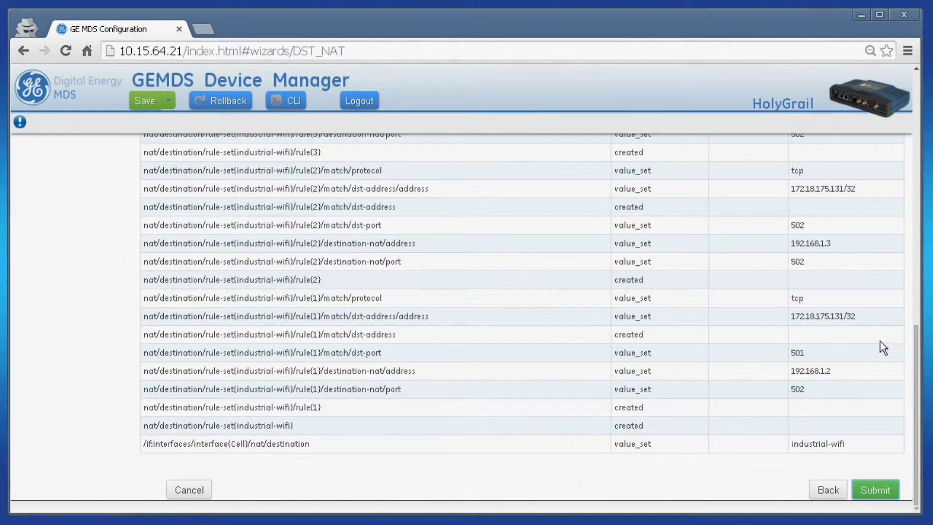
{"action": "left_click", "coordinate": [875, 490]}
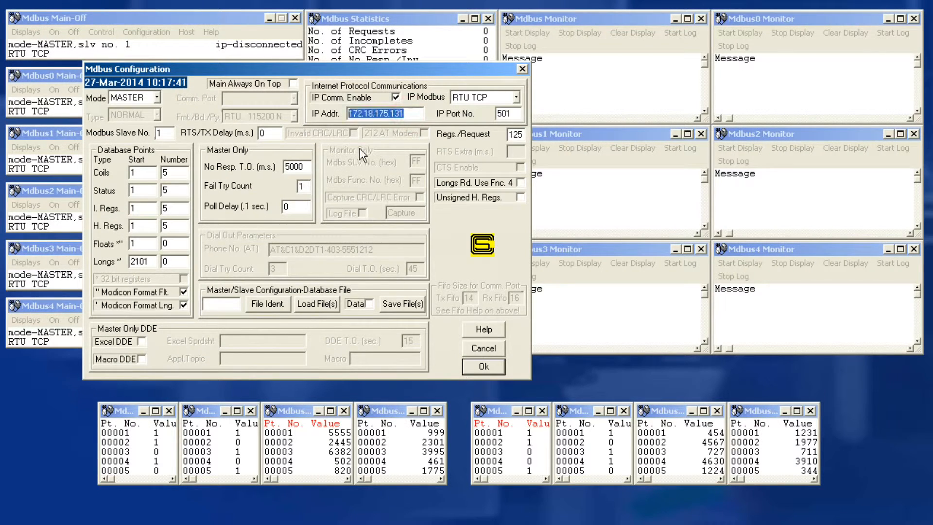
Configure the first Mdbus master for 172.18.175.131 port 501 and confirm so it connects and polls.
{"action": "double_click", "coordinate": [503, 112]}
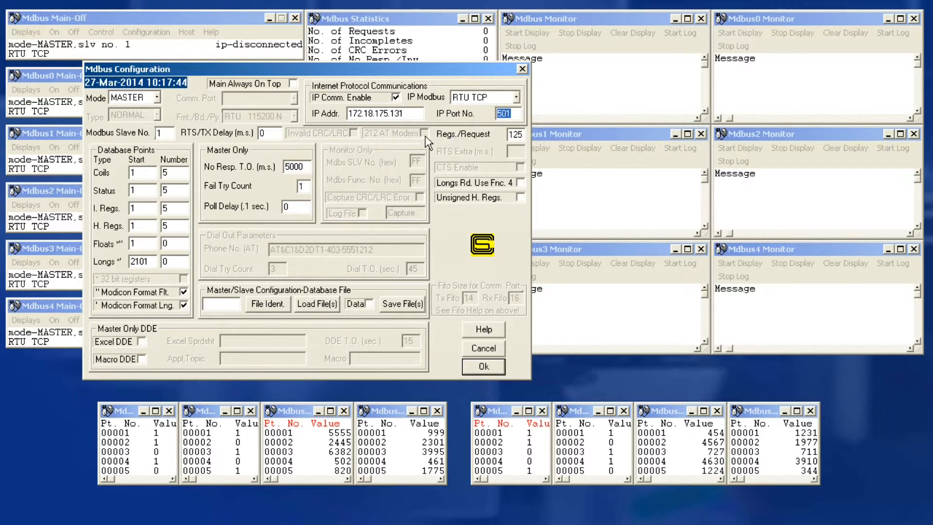
{"action": "double_click", "coordinate": [175, 209]}
{"action": "left_click", "coordinate": [483, 366]}
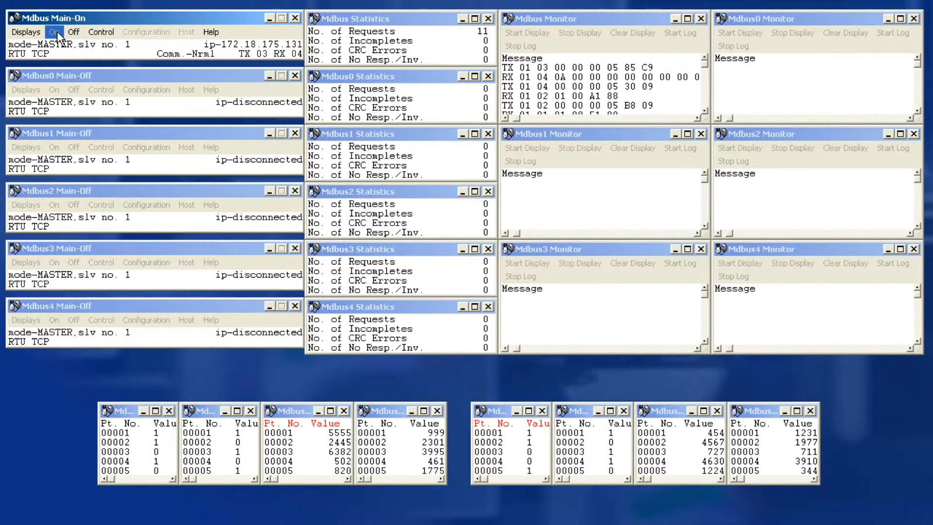
Switch on polling for the Mdbus0 through Mdbus4 masters so all six are connected.
{"action": "left_click", "coordinate": [54, 89]}
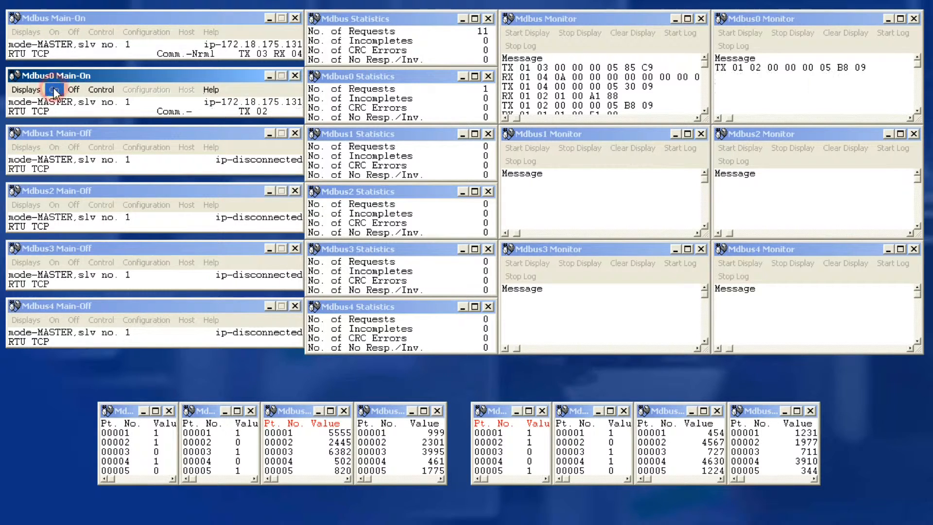
{"action": "left_click", "coordinate": [54, 147]}
{"action": "left_click", "coordinate": [54, 205]}
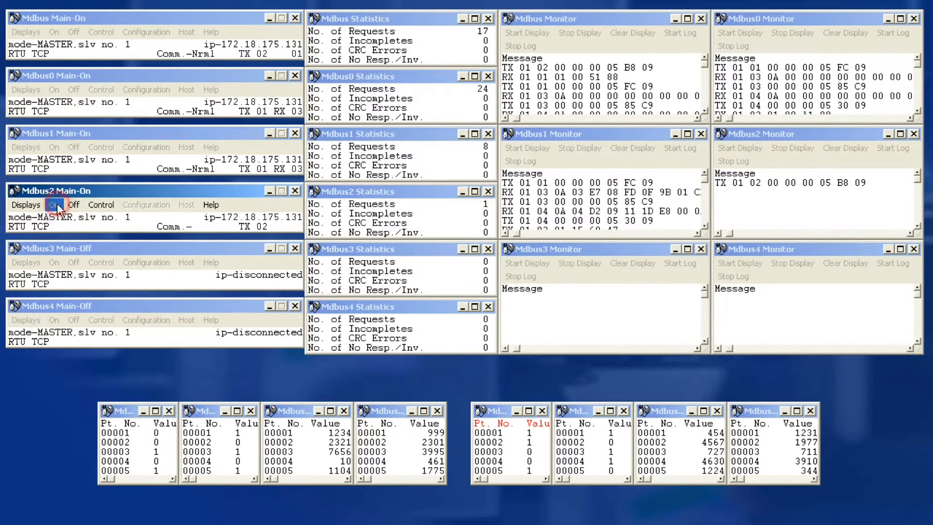
{"action": "left_click", "coordinate": [54, 263]}
{"action": "left_click", "coordinate": [54, 320]}
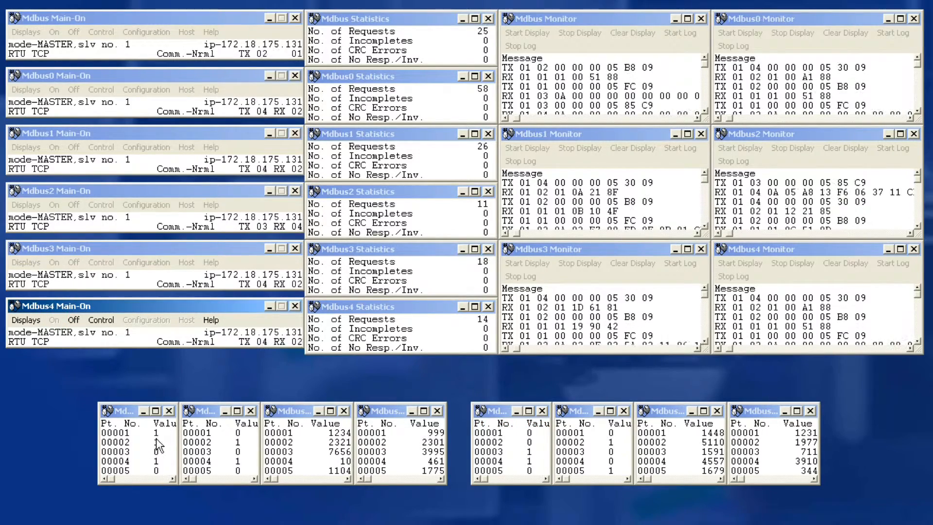
Bring the point display windows forward to check live data values updating.
{"action": "left_click", "coordinate": [135, 438]}
{"action": "left_click", "coordinate": [216, 438]}
{"action": "left_click", "coordinate": [306, 438]}
{"action": "left_click", "coordinate": [401, 437]}
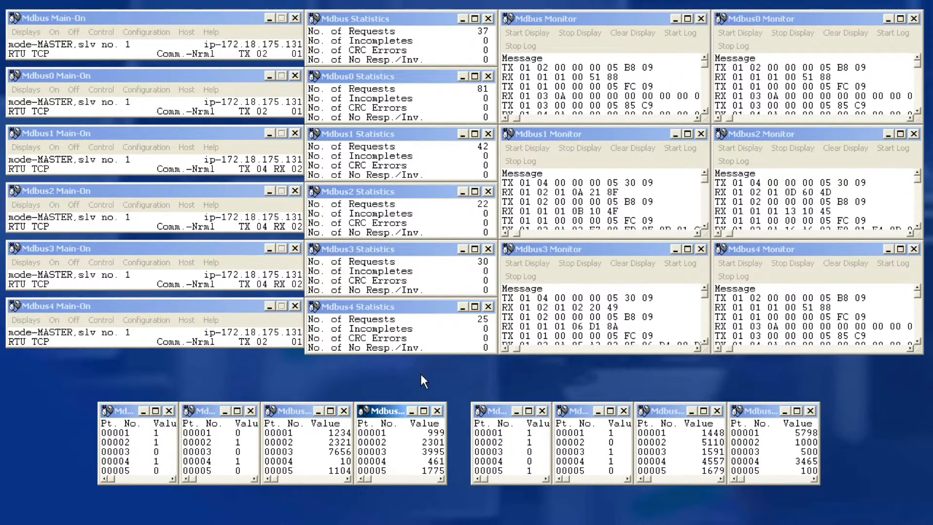